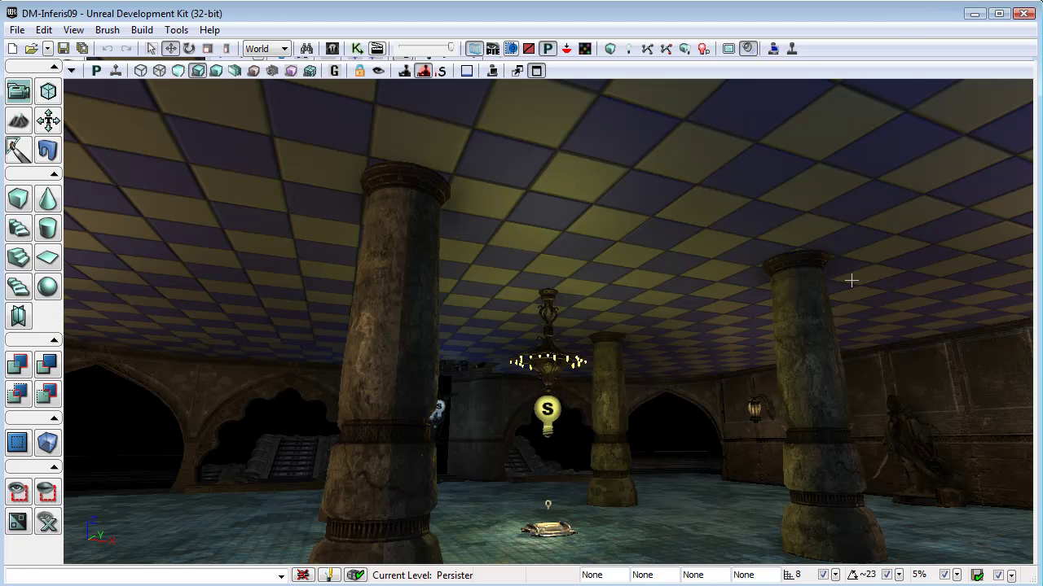
- Examine the pillared lower hall, the outer arcades and the upper balcony to review the level's current lighting and structure
{"action": "right_click_drag", "start_coordinate": [547, 321], "coordinate": [574, 356]}
{"action": "left_click_drag", "start_coordinate": [574, 357], "coordinate": [530, 521]}
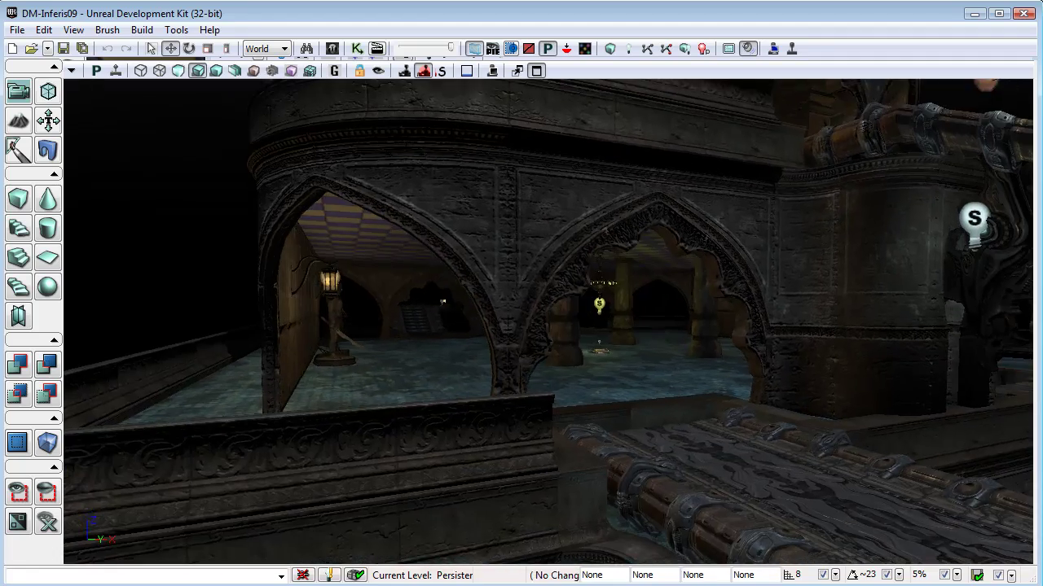
{"action": "left_click_drag", "start_coordinate": [530, 521], "coordinate": [563, 456]}
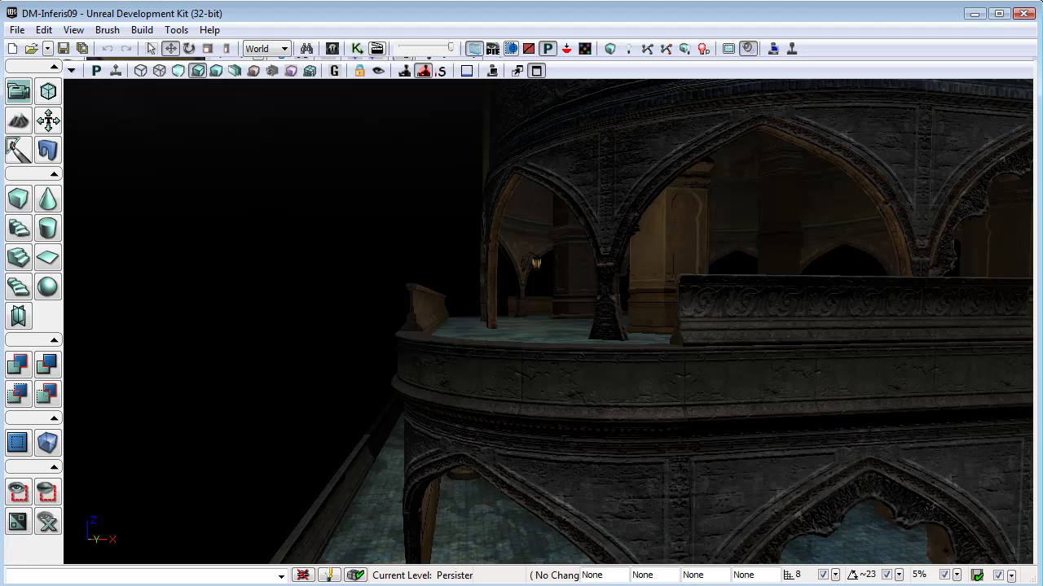
{"action": "left_click_drag", "start_coordinate": [603, 138], "coordinate": [757, 138]}
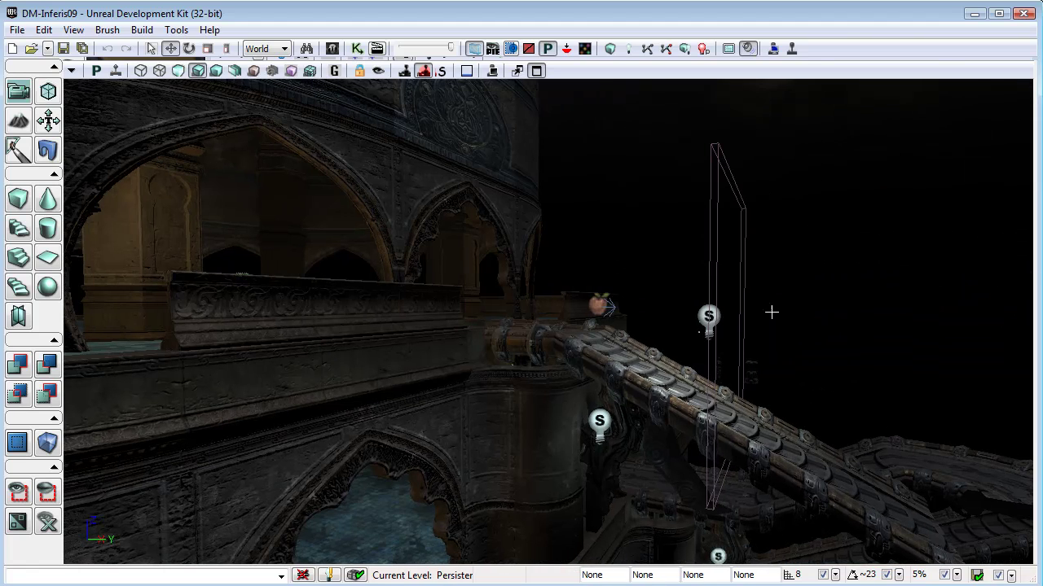
{"action": "right_click_drag", "start_coordinate": [589, 452], "coordinate": [547, 477]}
{"action": "left_click_drag", "start_coordinate": [607, 349], "coordinate": [654, 346]}
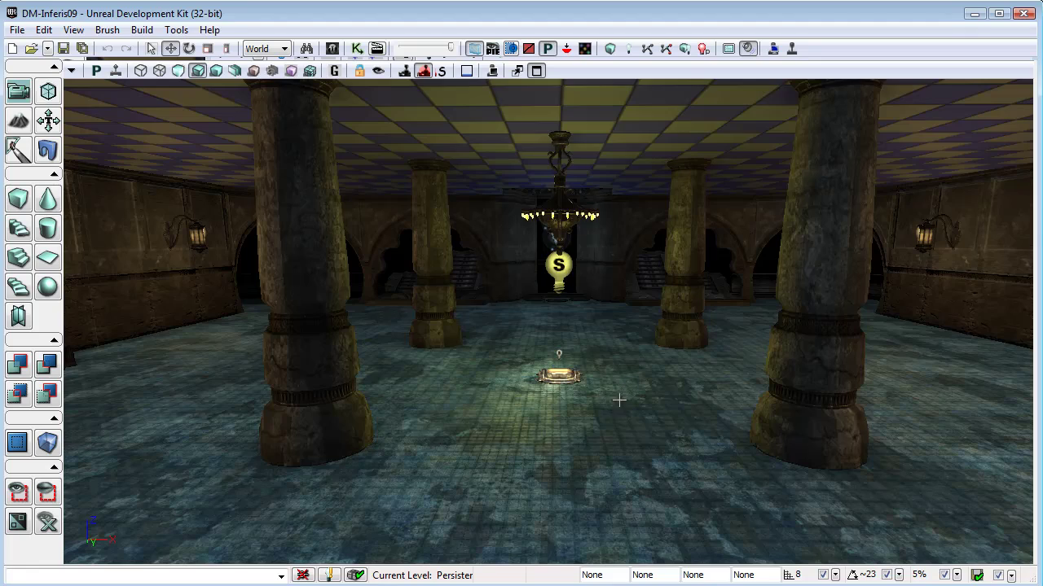
{"action": "left_click_drag", "start_coordinate": [619, 399], "coordinate": [615, 398]}
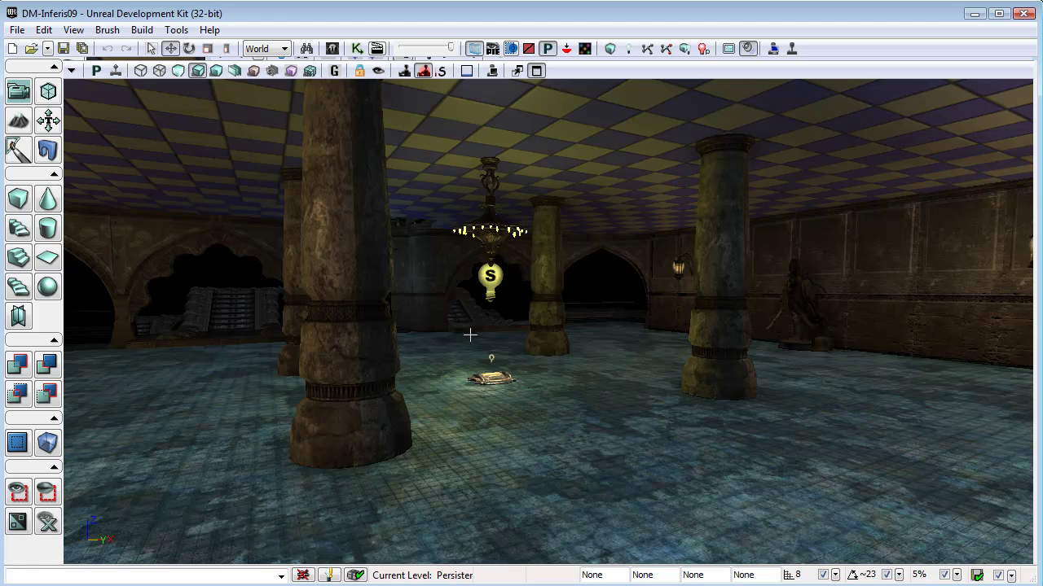
- Enable Use Global Illumination in the Lightmass settings of the world properties
{"action": "left_click", "coordinate": [45, 31]}
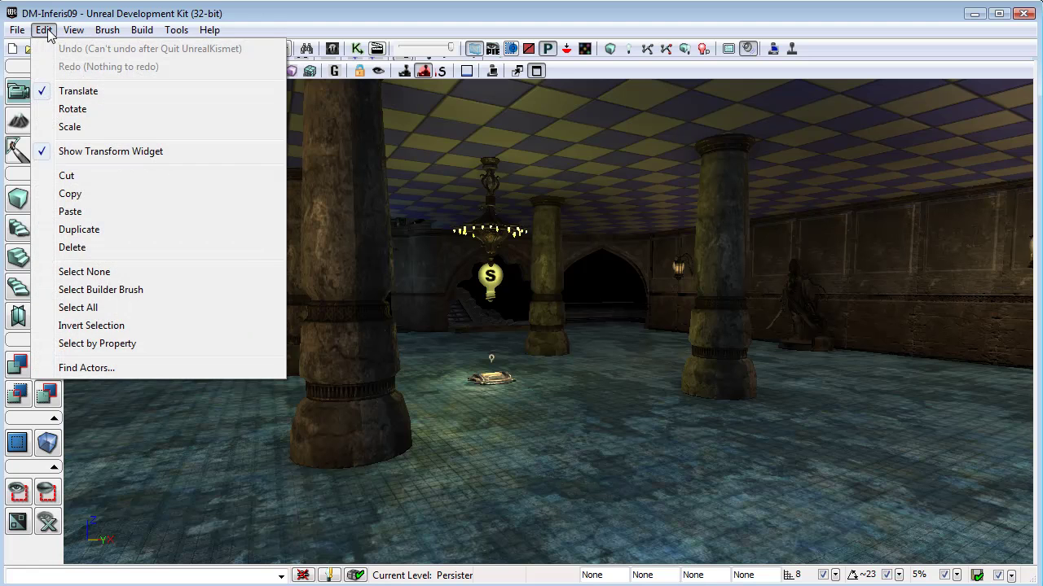
{"action": "mouse_move", "coordinate": [69, 35]}
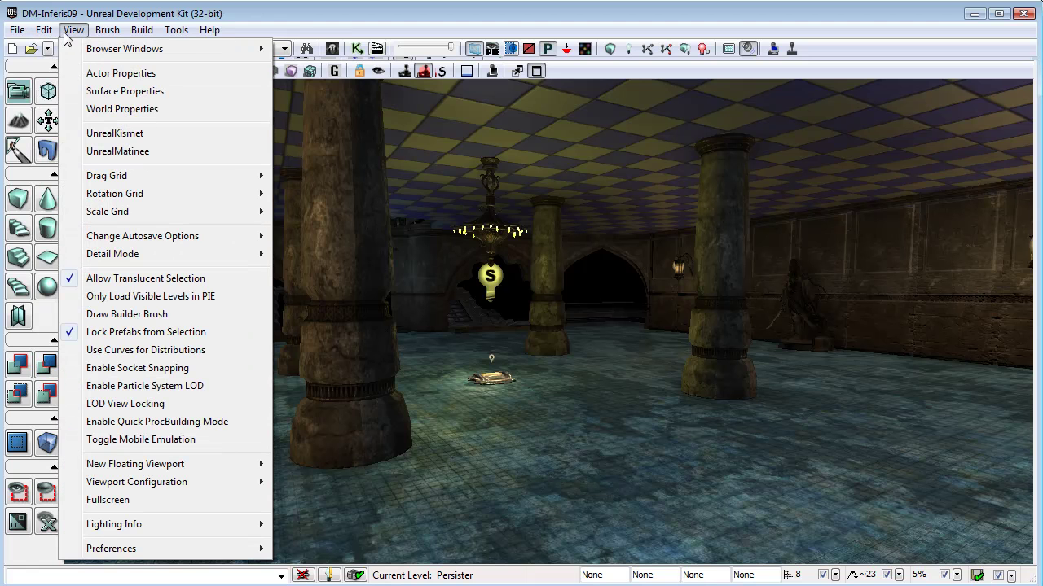
{"action": "left_click", "coordinate": [120, 109]}
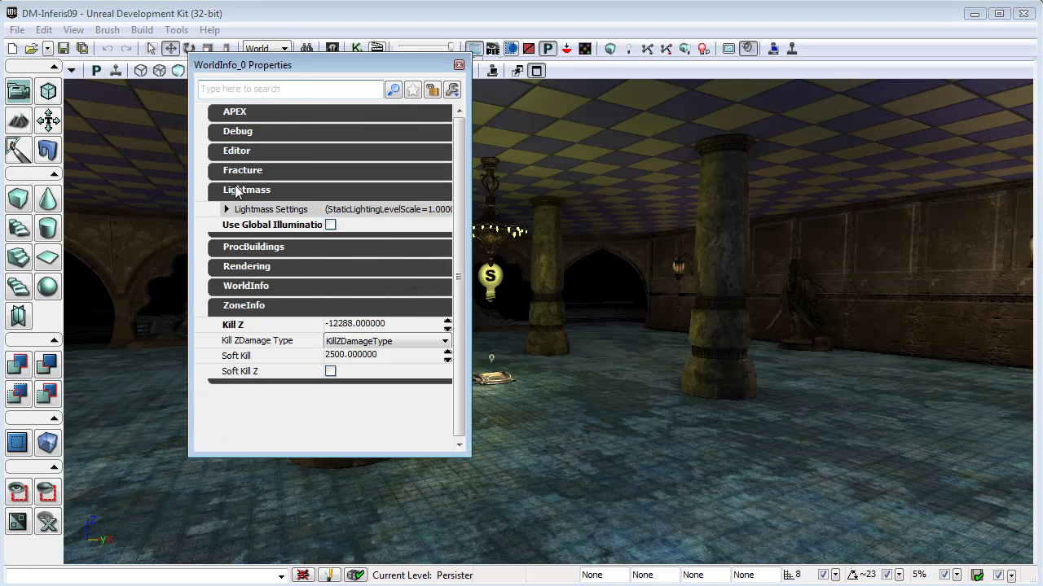
{"action": "left_click", "coordinate": [330, 225]}
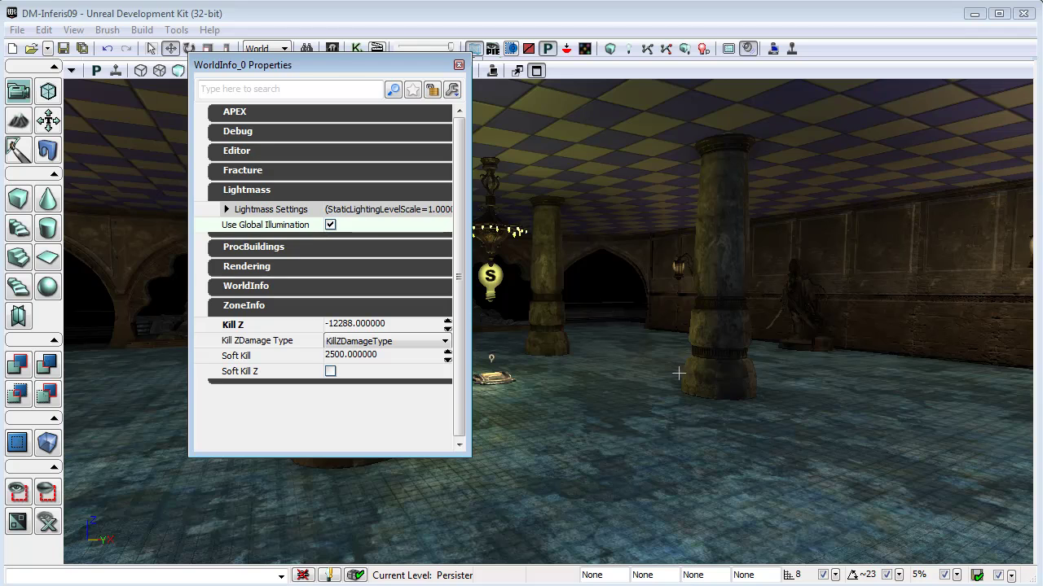
{"action": "left_click", "coordinate": [458, 64]}
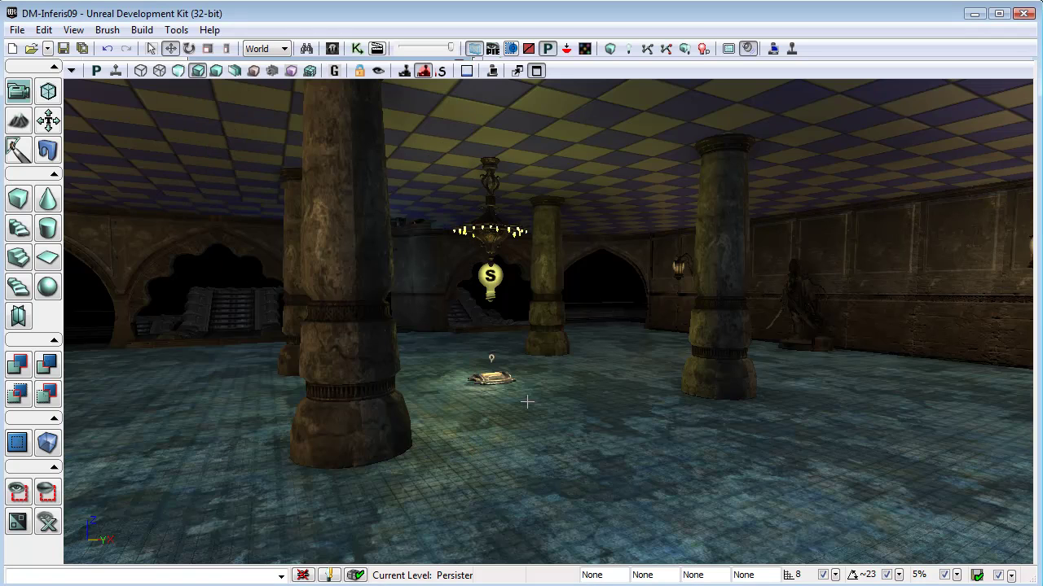
- Delete the whiter of the two directional lights beside the tower's upper wall, keeping the bluish one
{"action": "left_click_drag", "start_coordinate": [527, 402], "coordinate": [571, 383]}
{"action": "right_click_drag", "start_coordinate": [570, 383], "coordinate": [505, 421]}
{"action": "left_click_drag", "start_coordinate": [523, 357], "coordinate": [570, 356]}
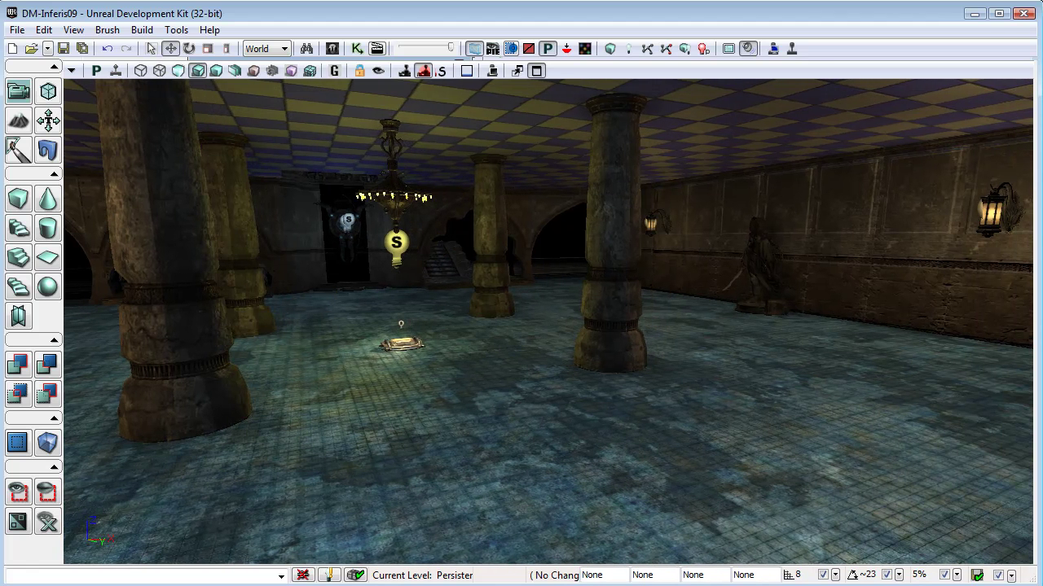
{"action": "left_click_drag", "start_coordinate": [570, 357], "coordinate": [630, 326]}
{"action": "right_click_drag", "start_coordinate": [631, 326], "coordinate": [544, 359]}
{"action": "left_click_drag", "start_coordinate": [649, 319], "coordinate": [524, 406]}
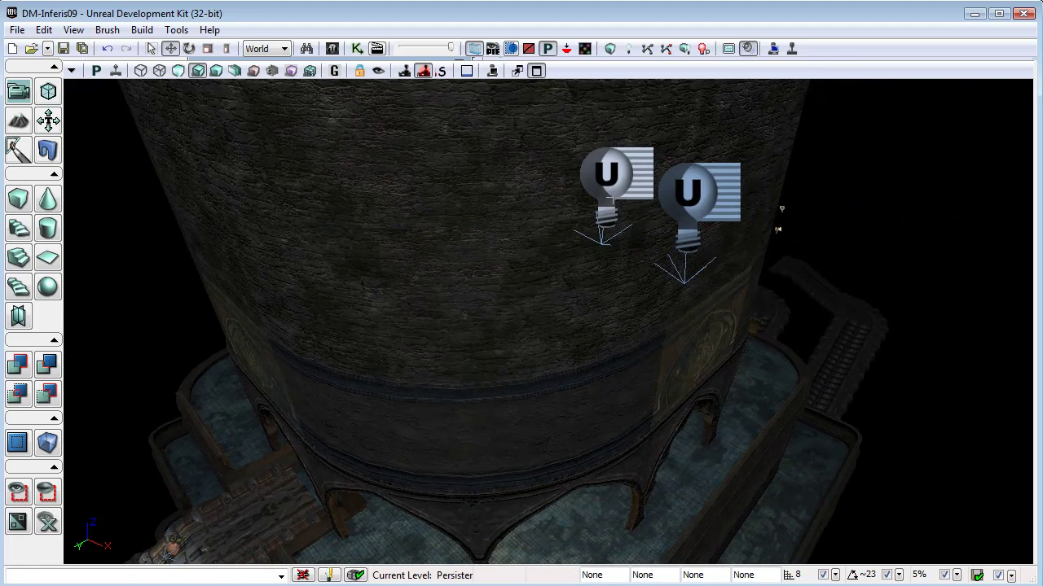
{"action": "left_click", "coordinate": [609, 198]}
{"action": "left_click", "coordinate": [691, 192]}
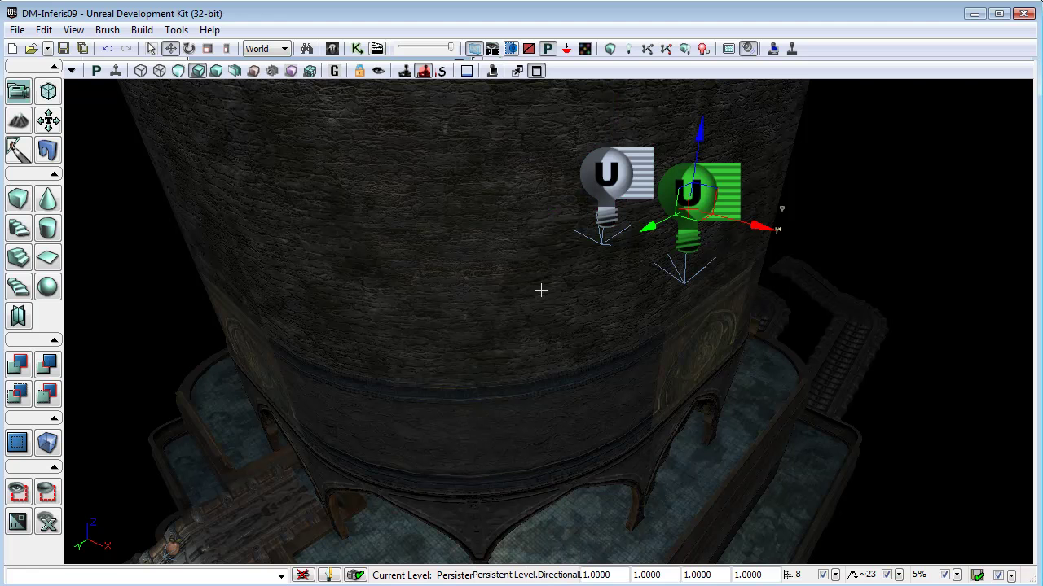
{"action": "mouse_move", "coordinate": [541, 290]}
{"action": "right_mouse_down"}
{"action": "mouse_move", "coordinate": [574, 249]}
{"action": "mouse_move", "coordinate": [539, 291]}
{"action": "right_mouse_up"}
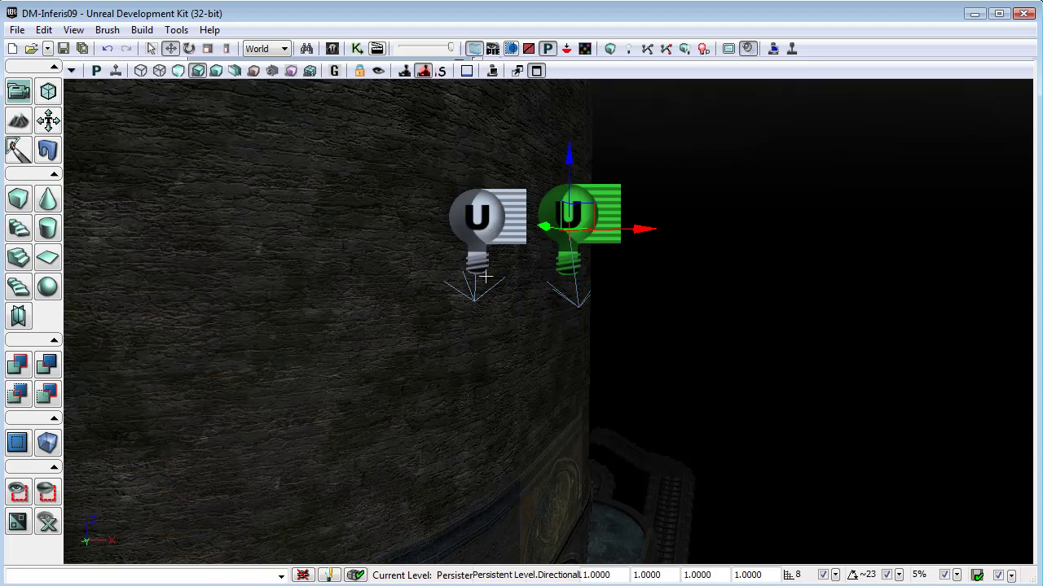
{"action": "left_click", "coordinate": [469, 218]}
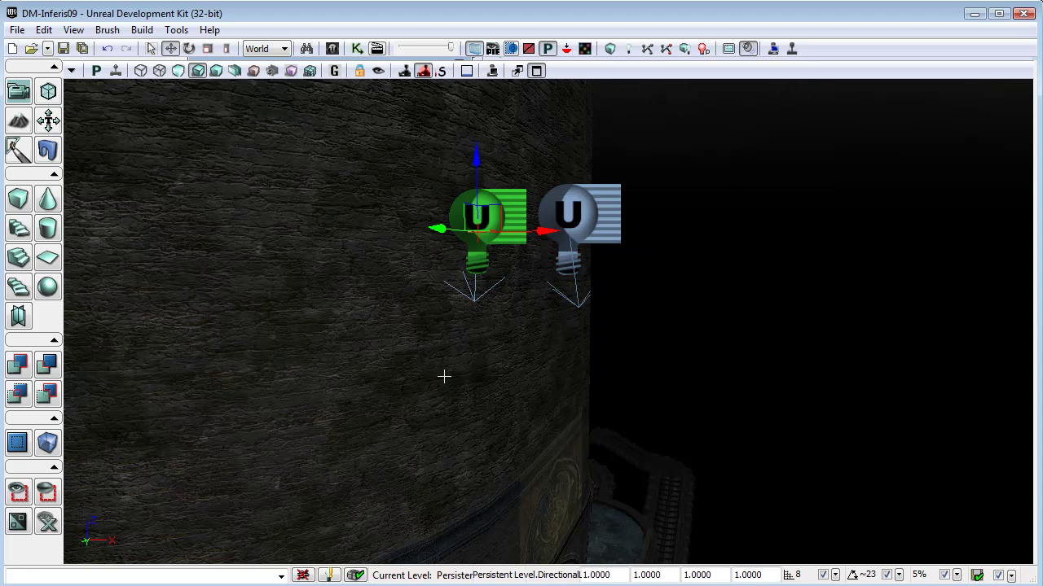
{"action": "key", "text": "Delete"}
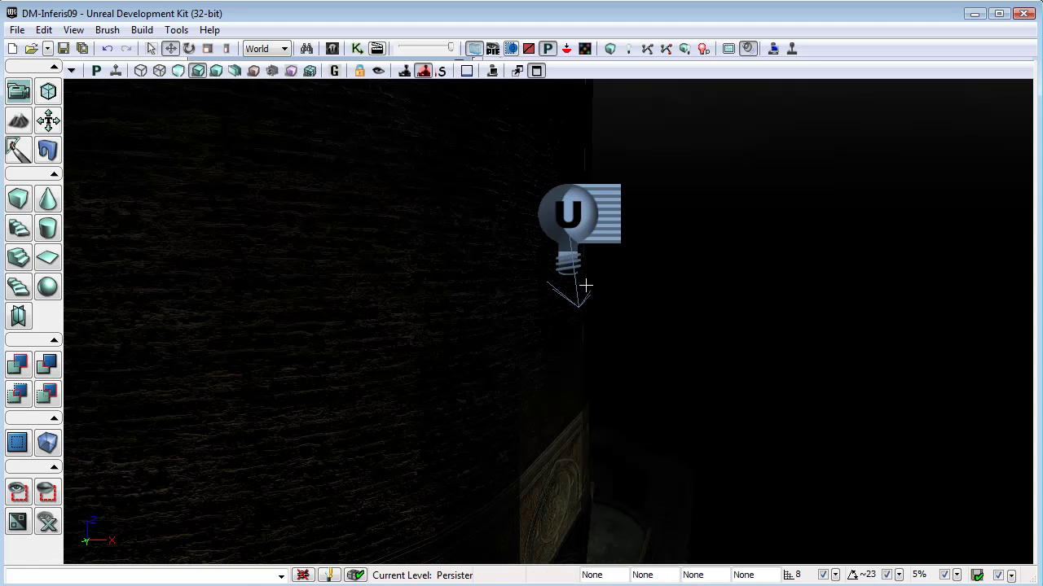
- Set the radius of the point light under the lower hall's chandelier to 512 and check its range
{"action": "right_click_drag", "start_coordinate": [488, 361], "coordinate": [396, 477]}
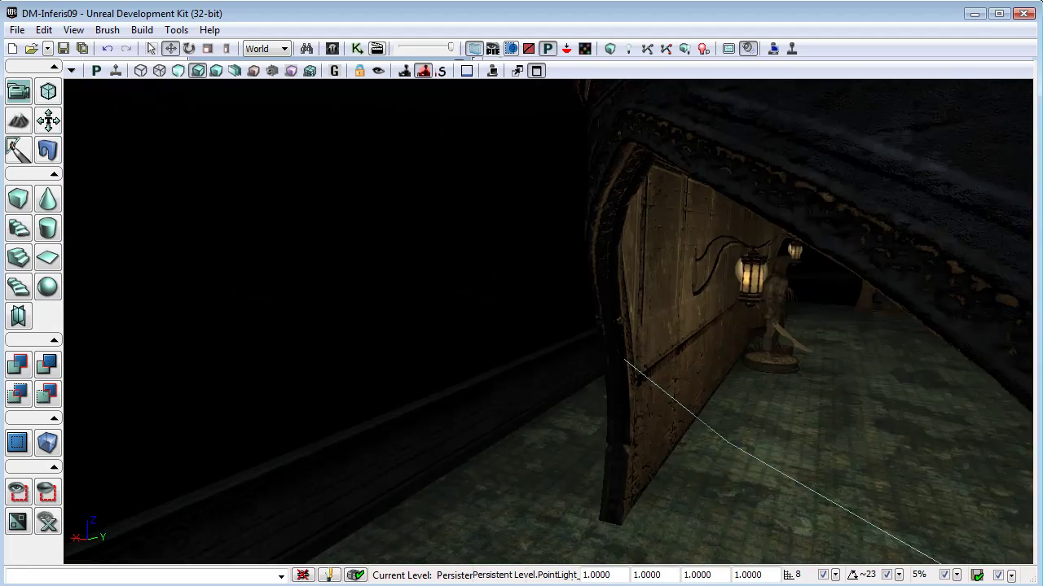
{"action": "right_click_drag", "start_coordinate": [547, 321], "coordinate": [643, 311]}
{"action": "key", "text": "F4"}
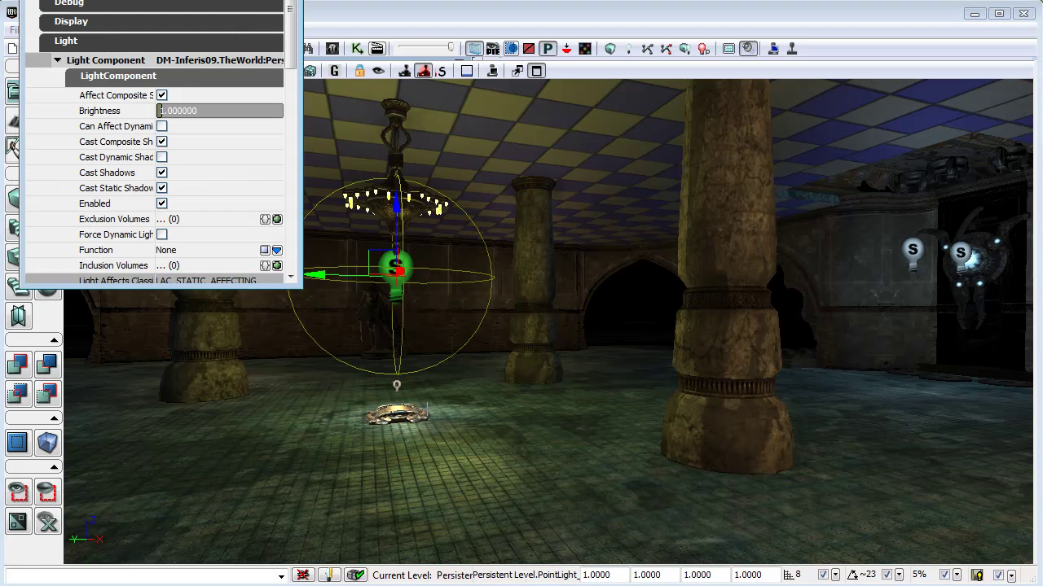
{"action": "left_click_drag", "start_coordinate": [290, 45], "coordinate": [290, 236]}
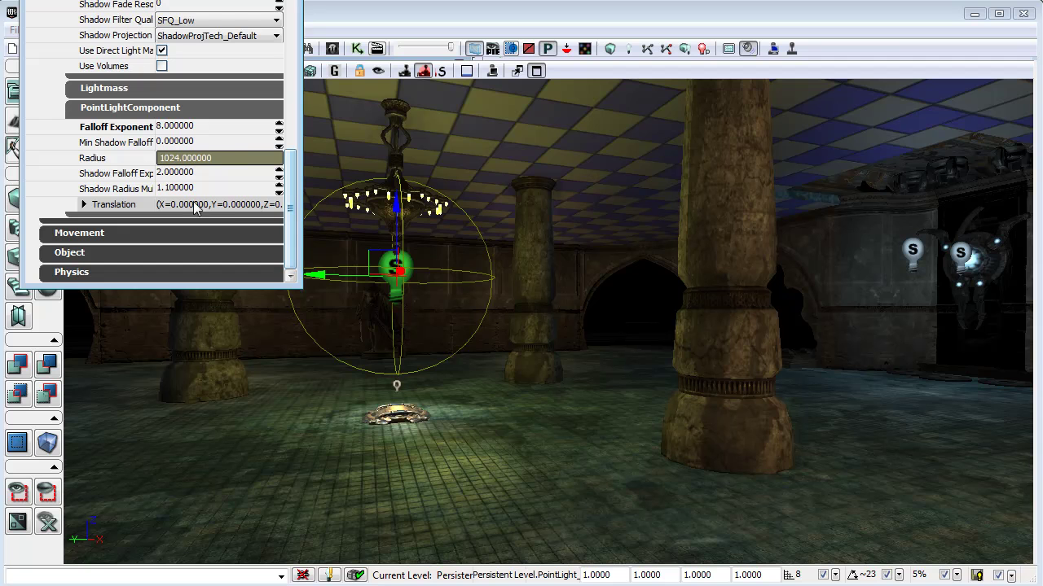
{"action": "left_click", "coordinate": [221, 157]}
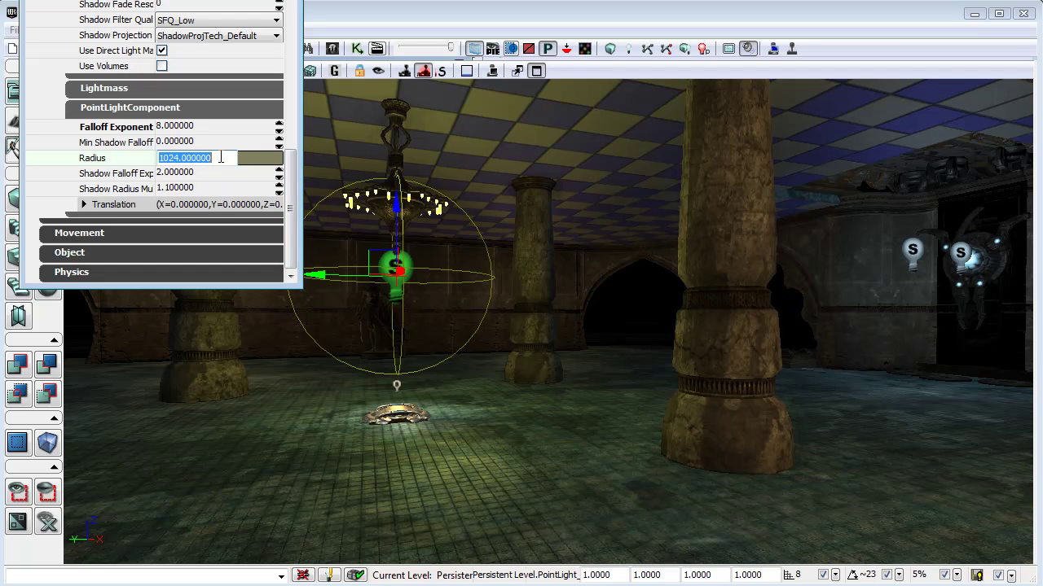
{"action": "type", "text": "512"}
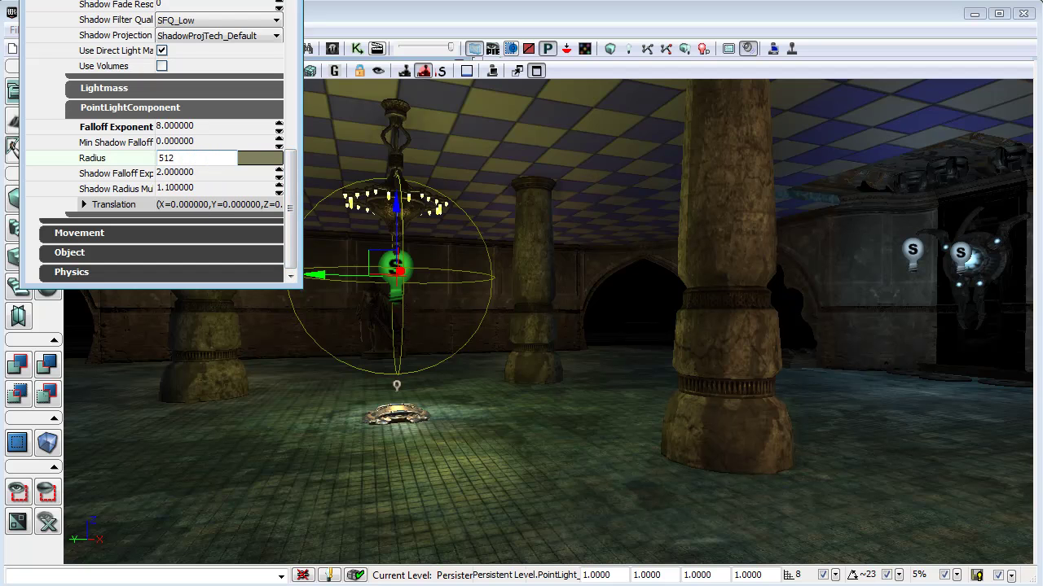
{"action": "key", "text": "Return"}
{"action": "right_click_drag", "start_coordinate": [535, 350], "coordinate": [600, 344]}
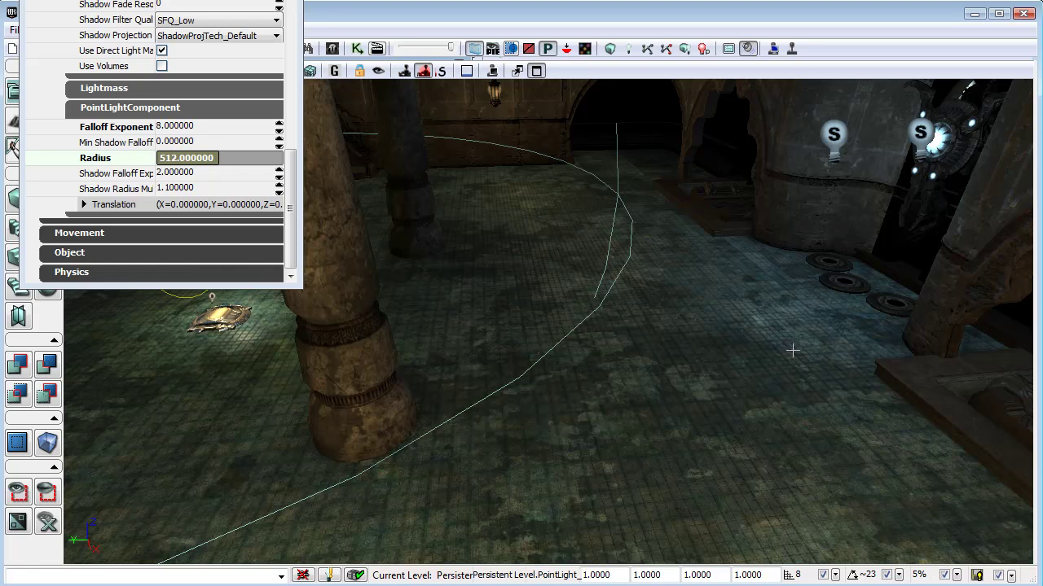
{"action": "right_click_drag", "start_coordinate": [778, 335], "coordinate": [727, 320]}
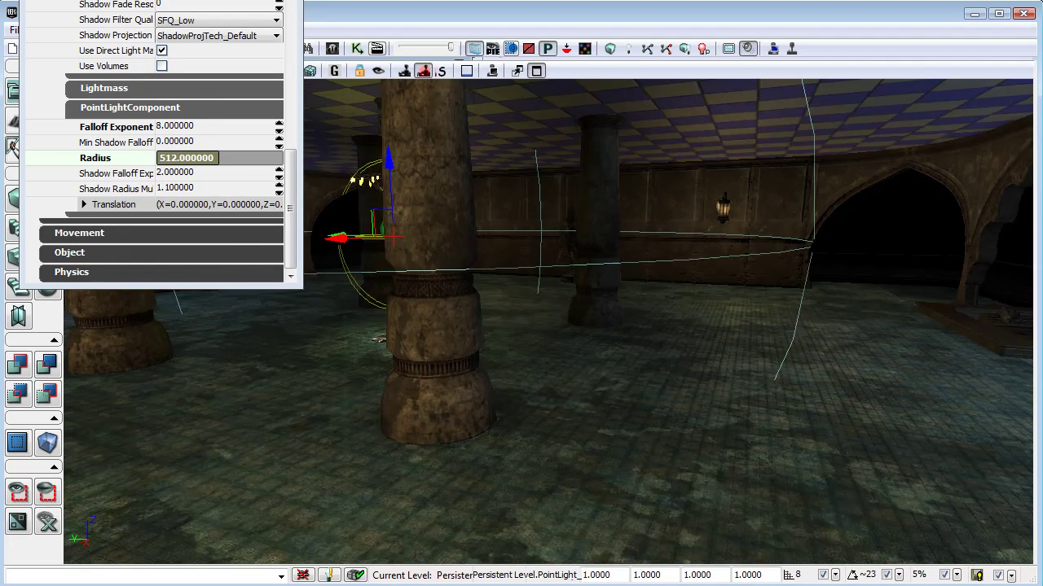
{"action": "right_click_drag", "start_coordinate": [570, 285], "coordinate": [566, 285]}
{"action": "key", "text": "F4"}
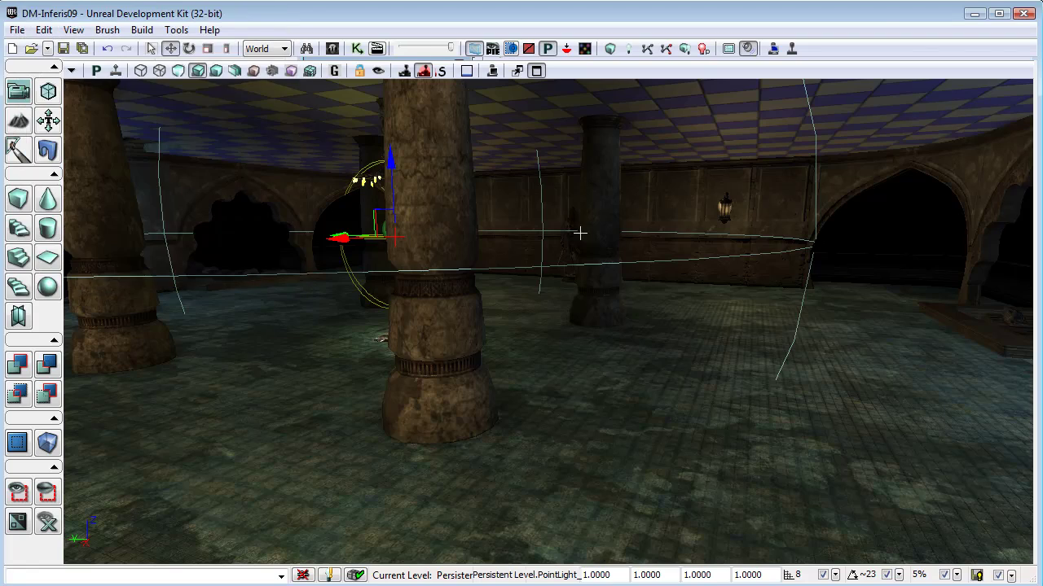
- Duplicate the curved balcony wall segment upward and seat the copy on the ledge to close the gap in the railing
{"action": "right_click_drag", "start_coordinate": [572, 347], "coordinate": [397, 329]}
{"action": "right_click_drag", "start_coordinate": [588, 329], "coordinate": [595, 346]}
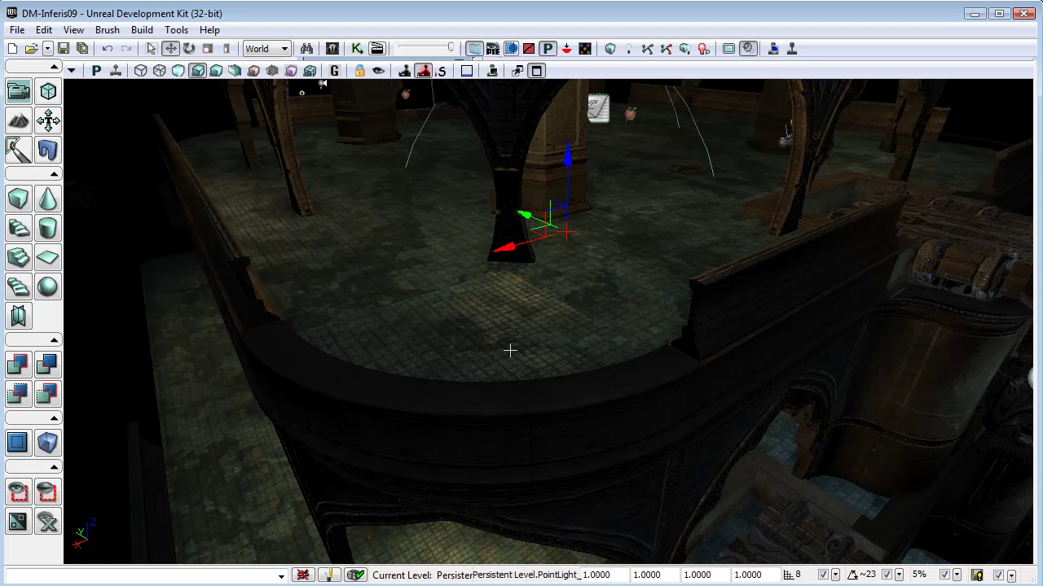
{"action": "right_click_drag", "start_coordinate": [499, 353], "coordinate": [464, 358]}
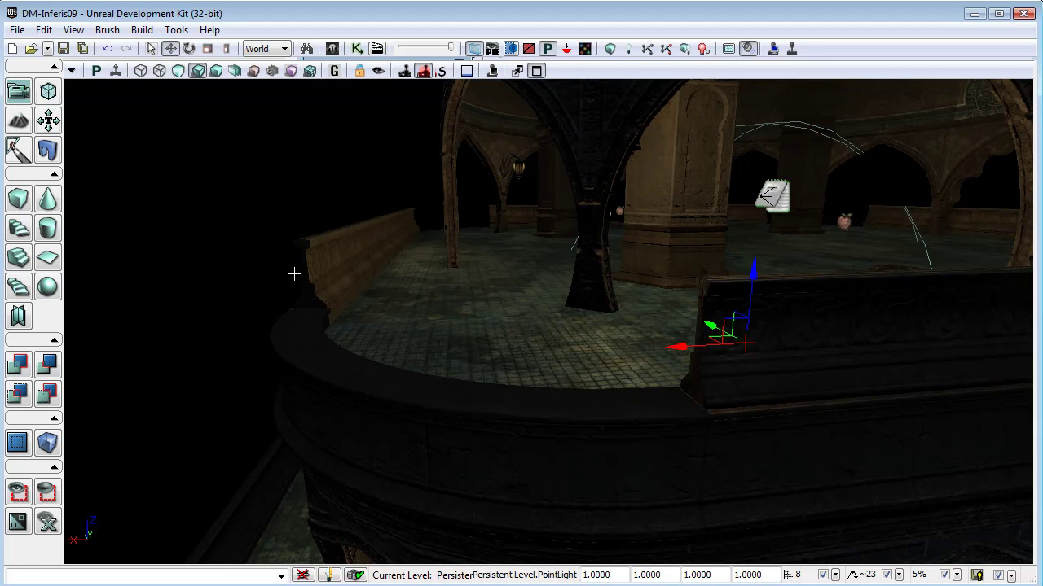
{"action": "left_click", "coordinate": [320, 261]}
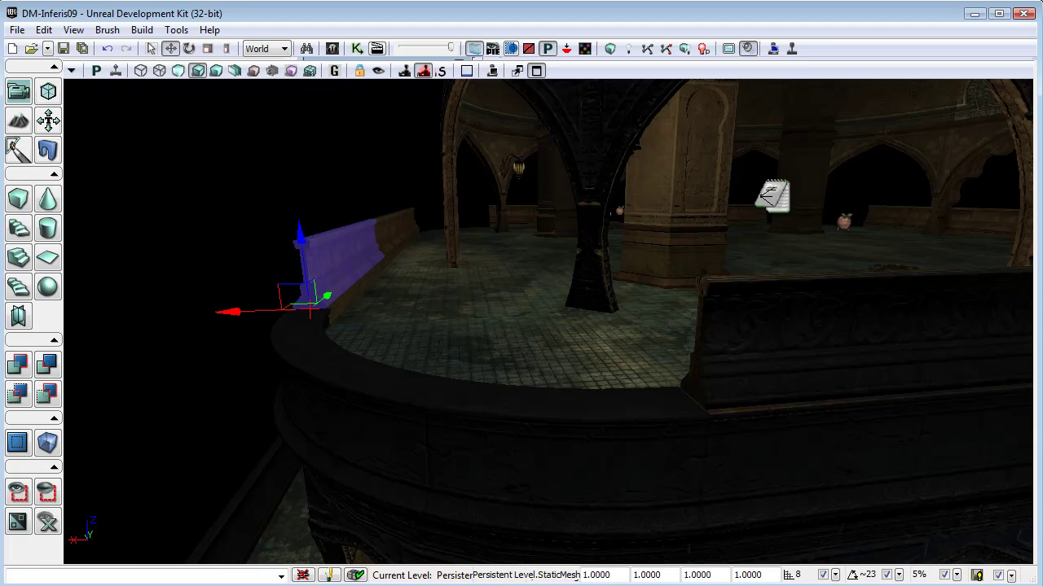
{"action": "mouse_move", "coordinate": [589, 320]}
{"action": "right_mouse_down"}
{"action": "mouse_move", "coordinate": [623, 313]}
{"action": "mouse_move", "coordinate": [589, 320]}
{"action": "right_mouse_up"}
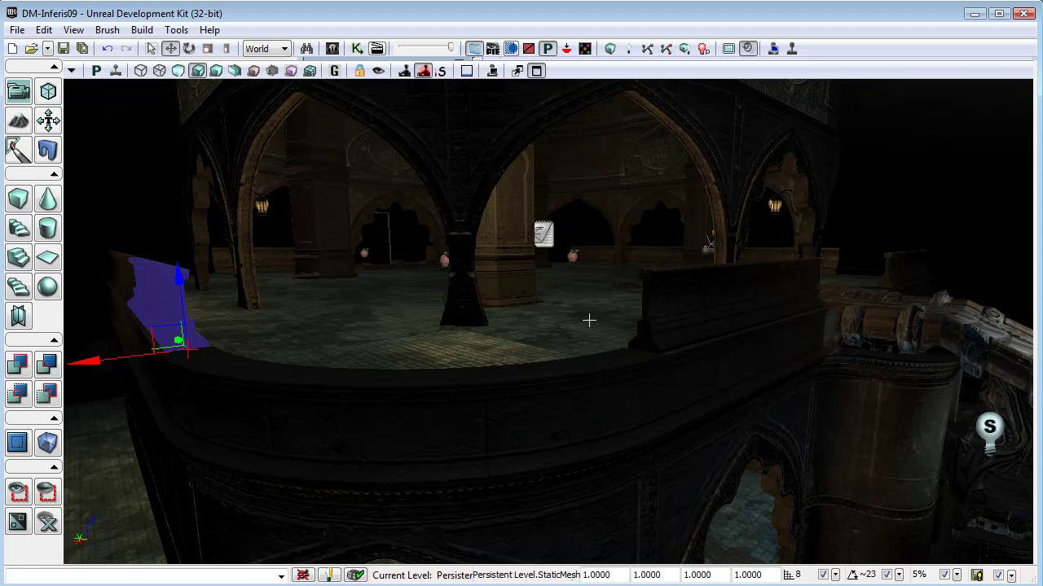
{"action": "left_click", "coordinate": [542, 401]}
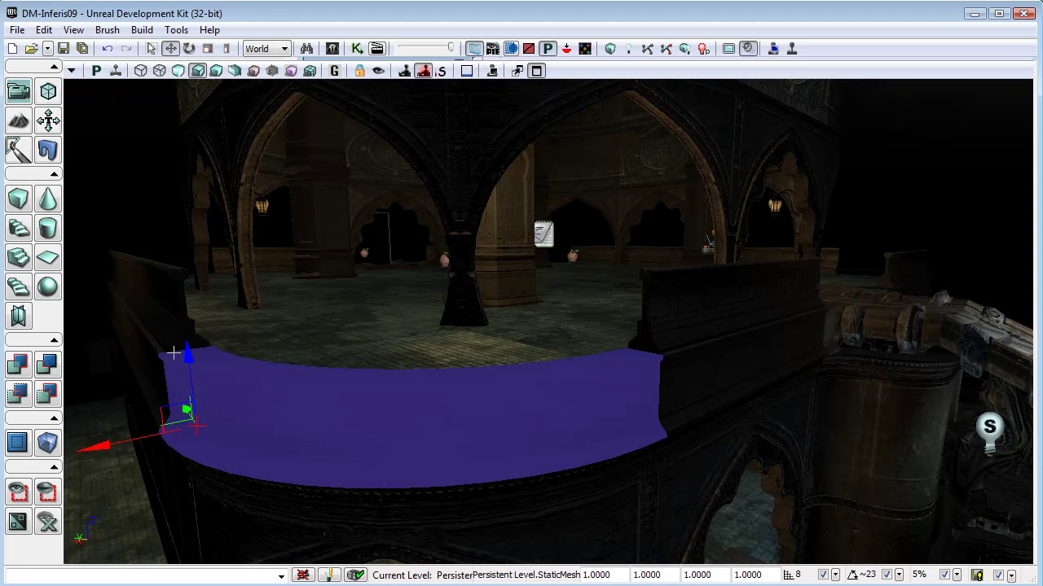
{"action": "left_click_drag", "start_coordinate": [188, 358], "coordinate": [177, 269]}
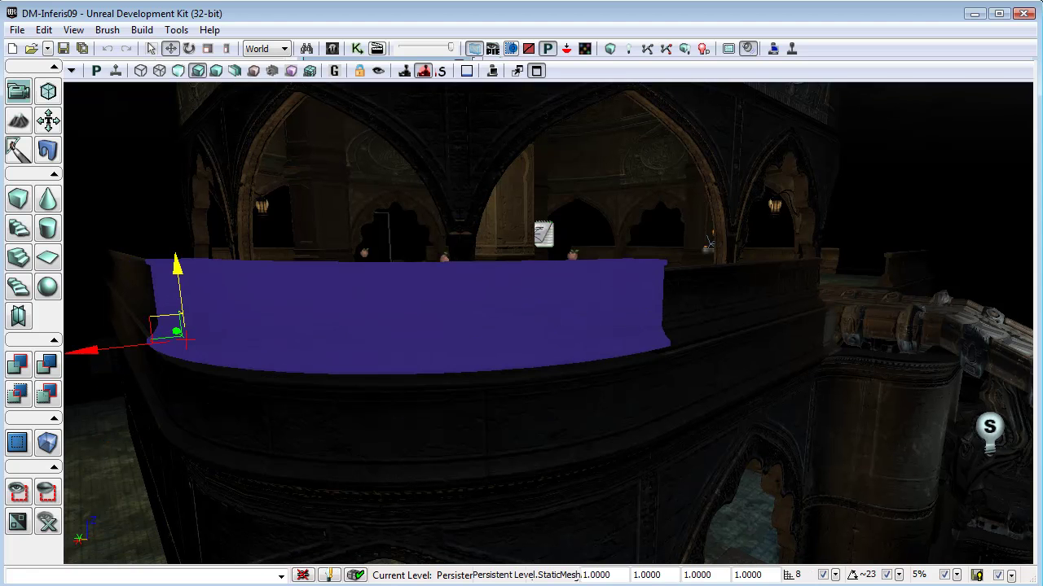
{"action": "right_click_drag", "start_coordinate": [515, 423], "coordinate": [479, 437]}
{"action": "left_click_drag", "start_coordinate": [280, 140], "coordinate": [280, 141]}
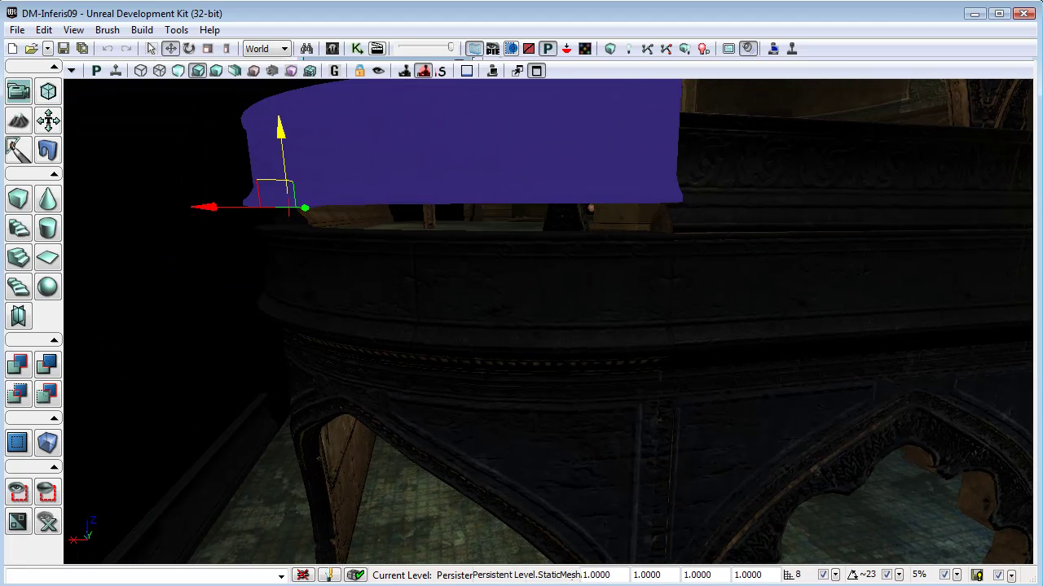
{"action": "left_click_drag", "start_coordinate": [281, 132], "coordinate": [282, 149]}
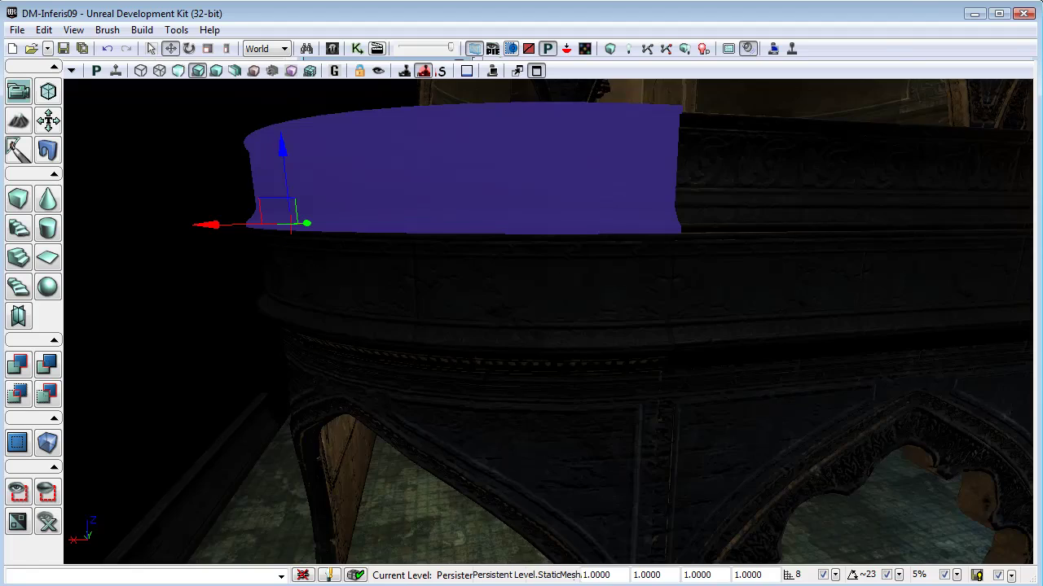
- Look over the upper arcade, then return to the pillared lower hall and inspect it
{"action": "right_click_drag", "start_coordinate": [631, 290], "coordinate": [644, 203]}
{"action": "right_click_drag", "start_coordinate": [630, 291], "coordinate": [757, 232]}
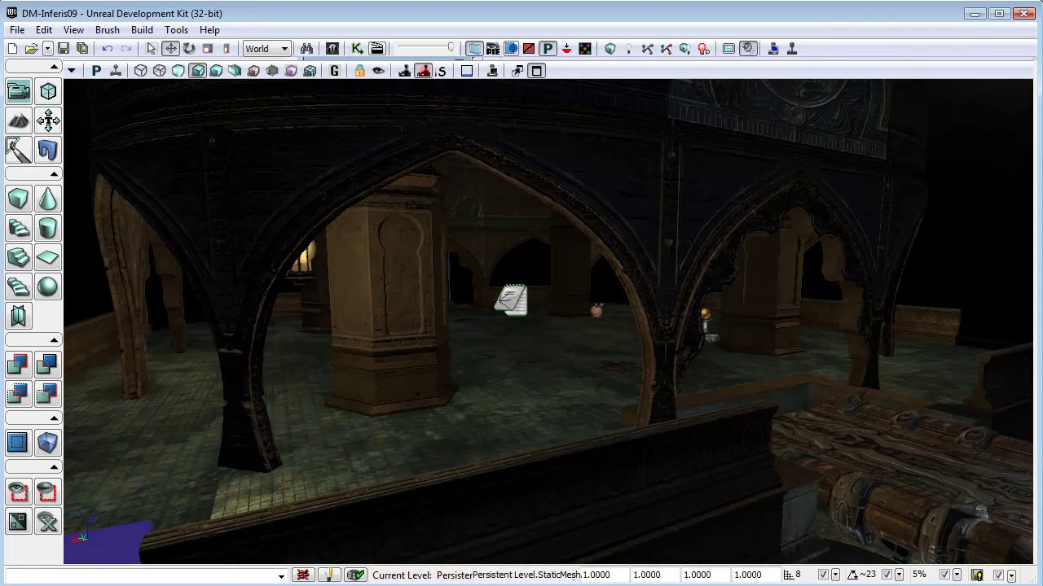
{"action": "right_click_drag", "start_coordinate": [548, 321], "coordinate": [628, 313]}
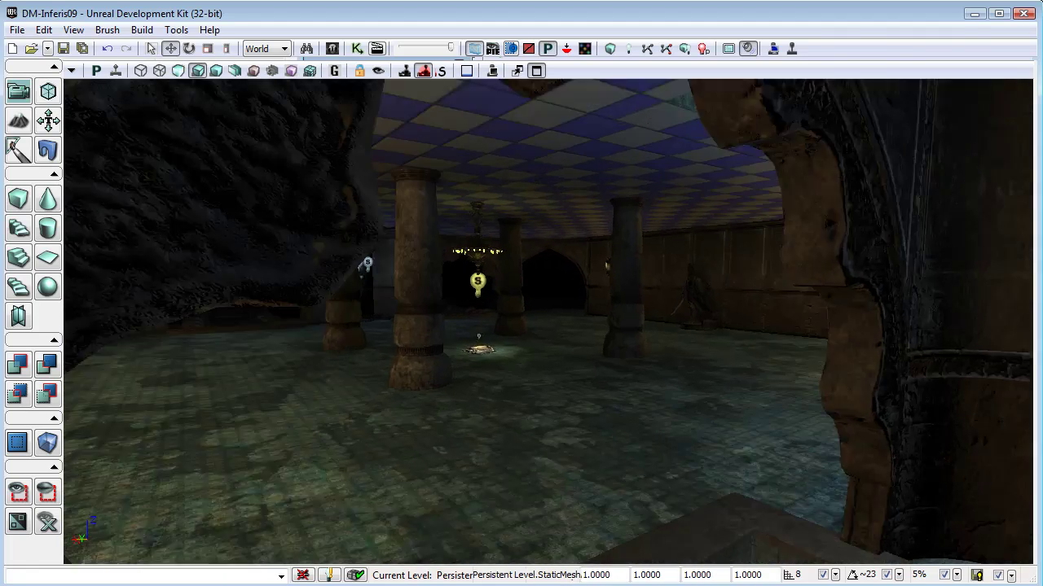
{"action": "left_click_drag", "start_coordinate": [627, 212], "coordinate": [734, 221]}
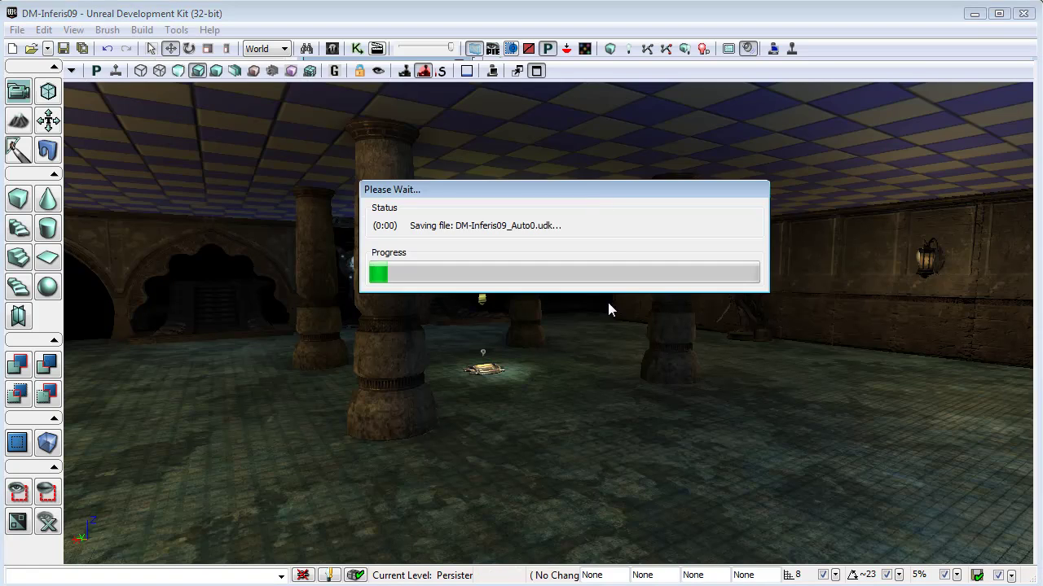
- Select every surface whose texture matches the lower hall's checkered ceiling and look over the selected surfaces
{"action": "right_click_drag", "start_coordinate": [610, 416], "coordinate": [647, 400]}
{"action": "right_click", "coordinate": [737, 274]}
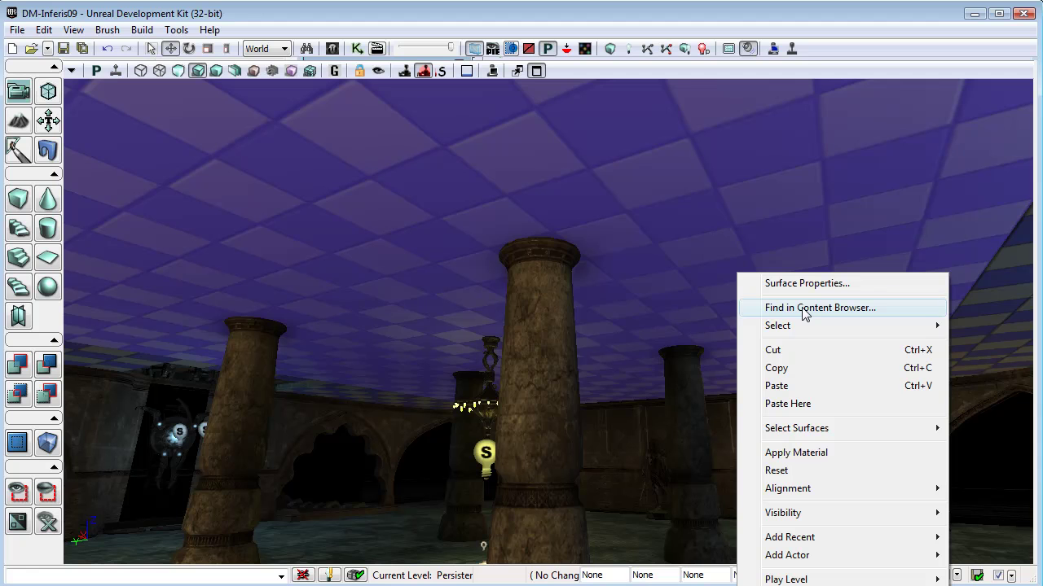
{"action": "mouse_move", "coordinate": [819, 437]}
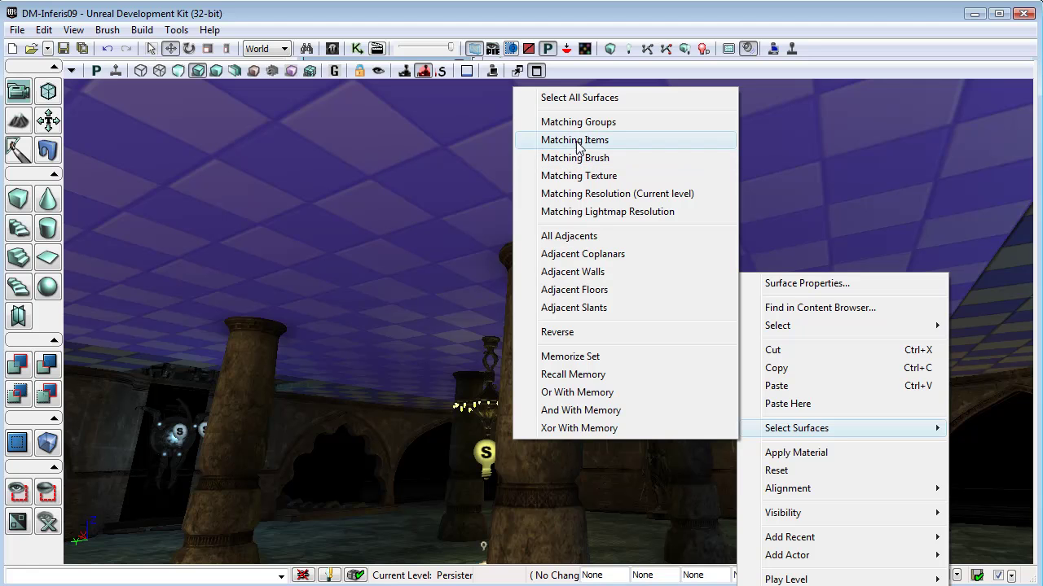
{"action": "left_click", "coordinate": [587, 175]}
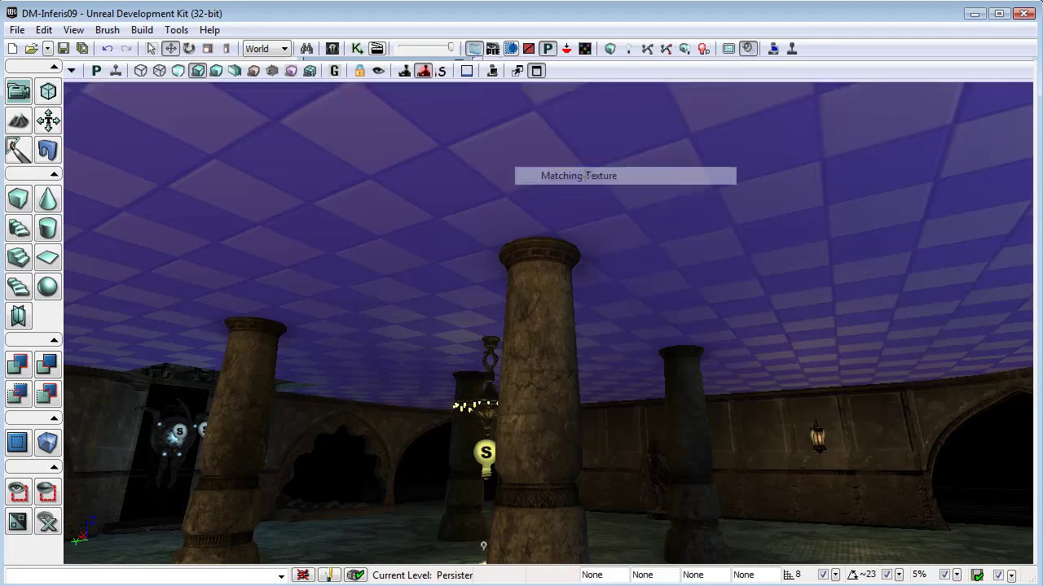
{"action": "right_click_drag", "start_coordinate": [750, 408], "coordinate": [723, 481]}
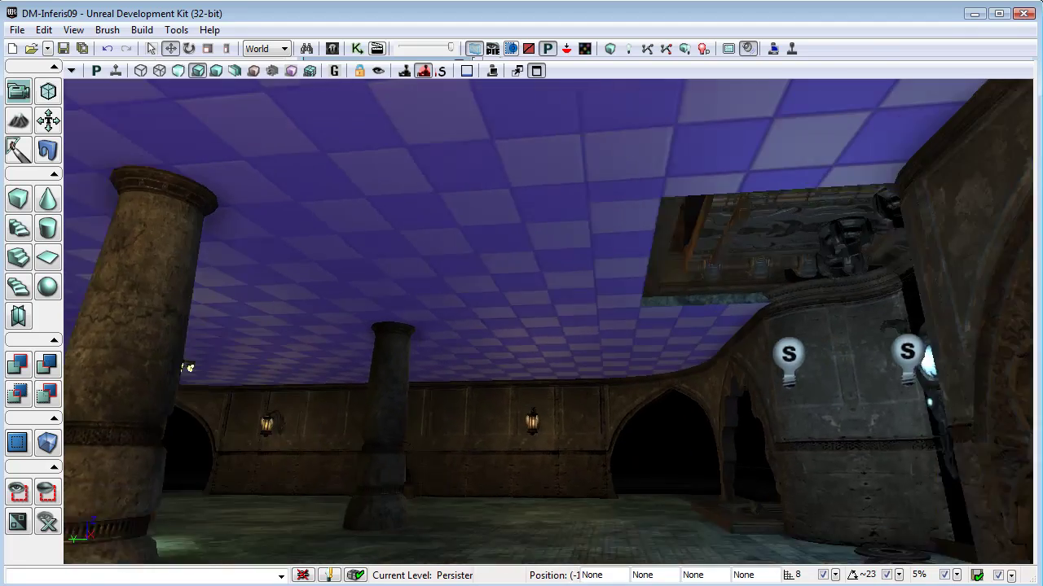
{"action": "left_click_drag", "start_coordinate": [723, 480], "coordinate": [682, 550]}
{"action": "right_click_drag", "start_coordinate": [682, 551], "coordinate": [772, 514]}
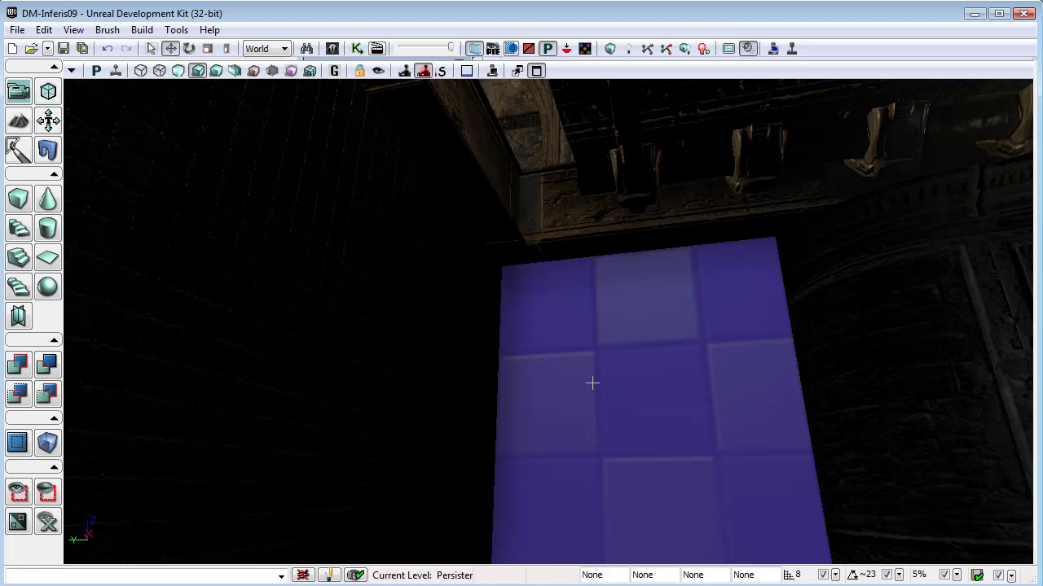
{"action": "right_click_drag", "start_coordinate": [645, 364], "coordinate": [499, 399]}
{"action": "right_click_drag", "start_coordinate": [625, 396], "coordinate": [566, 365]}
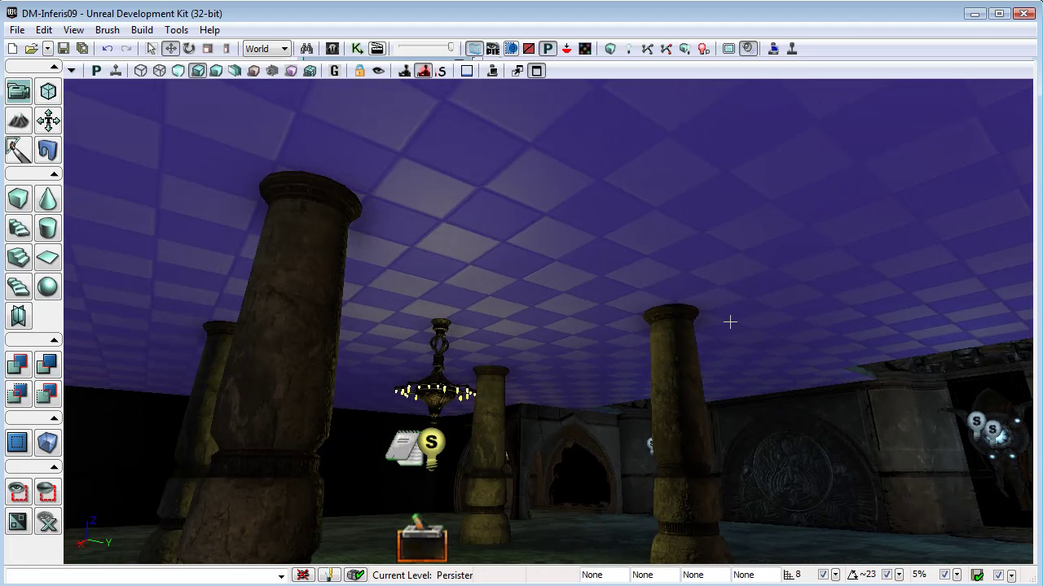
- Limit the asset list to materials, search for "conc", replace the search with "floor" and browse the floor materials
{"action": "left_click", "coordinate": [332, 49]}
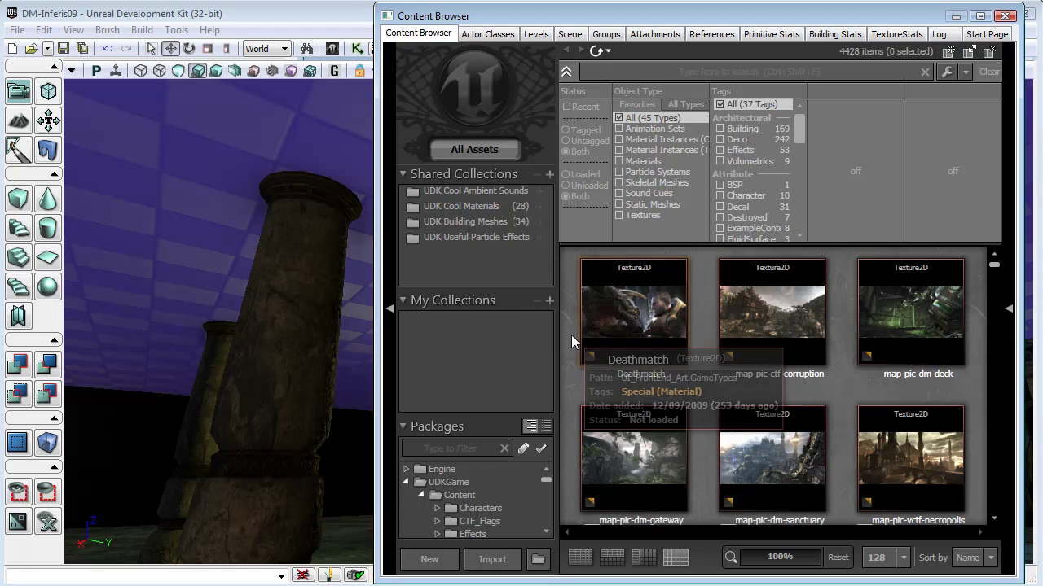
{"action": "left_click", "coordinate": [640, 161]}
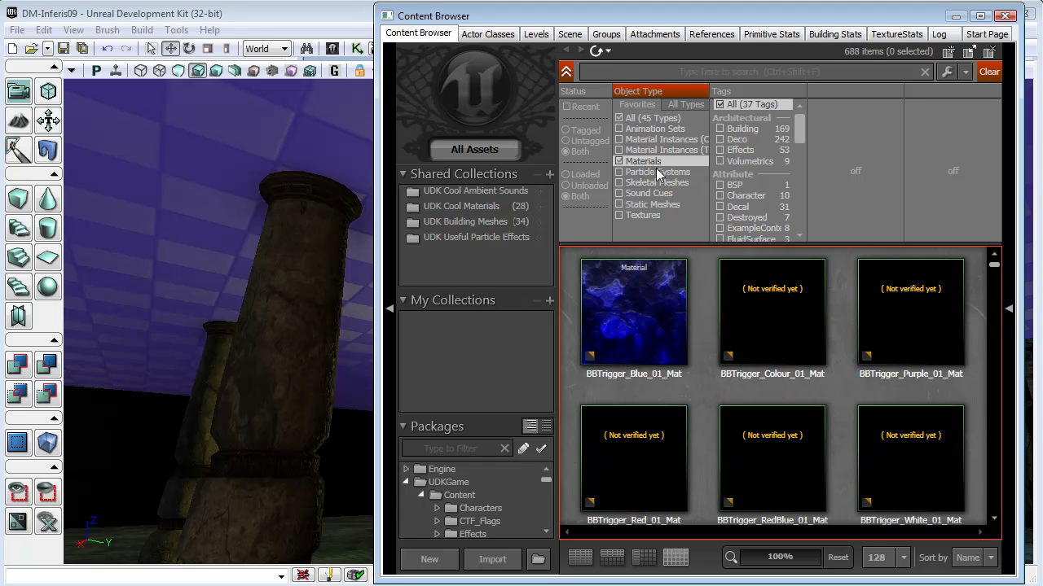
{"action": "left_click", "coordinate": [716, 73]}
{"action": "type", "text": "conc"}
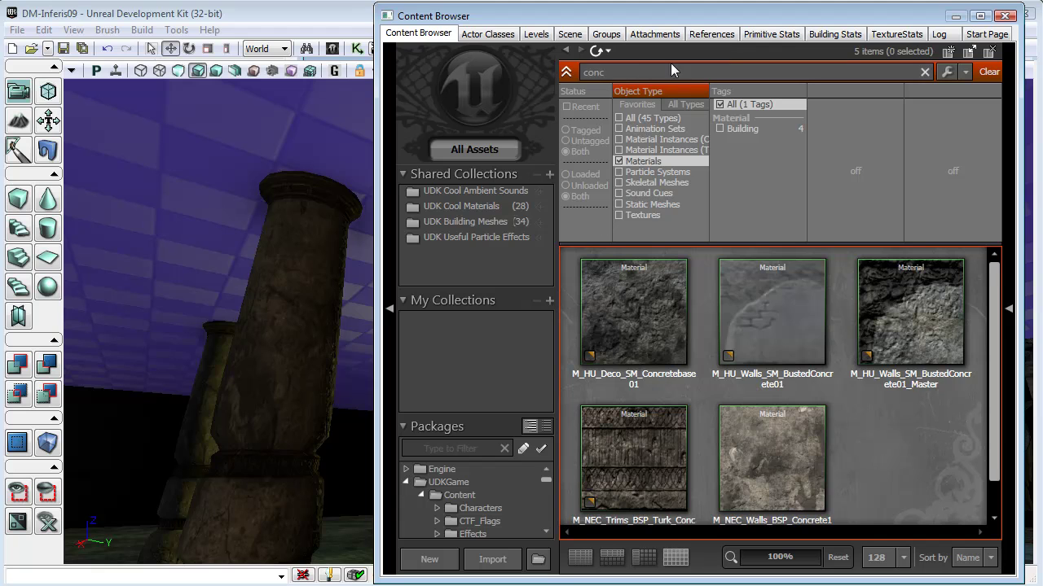
{"action": "type", "text": "floor"}
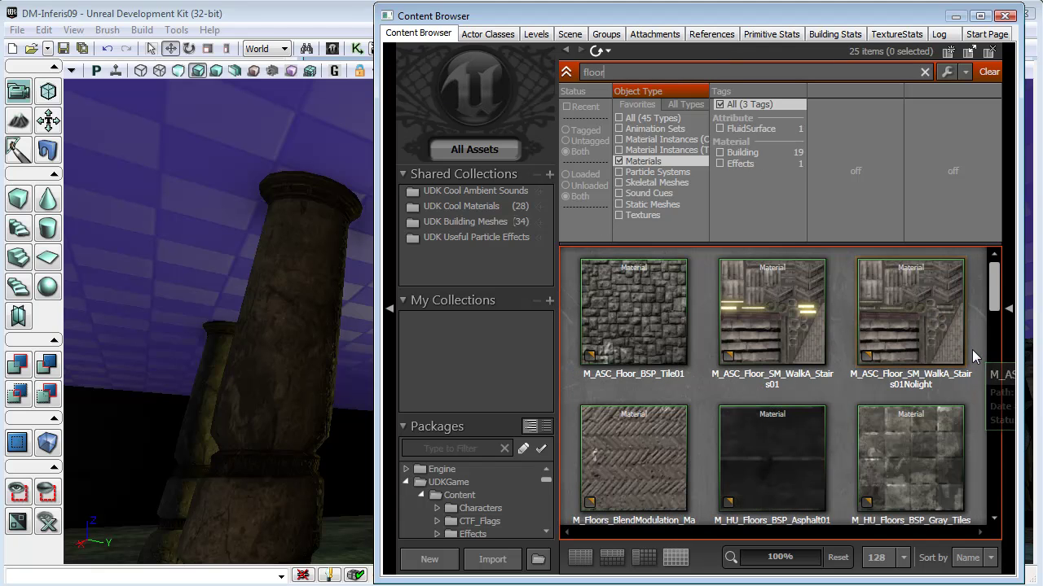
{"action": "scroll", "coordinate": [973, 351], "scroll_direction": "down", "scroll_amount": 3}
{"action": "scroll", "coordinate": [973, 351], "scroll_direction": "down", "scroll_amount": 5}
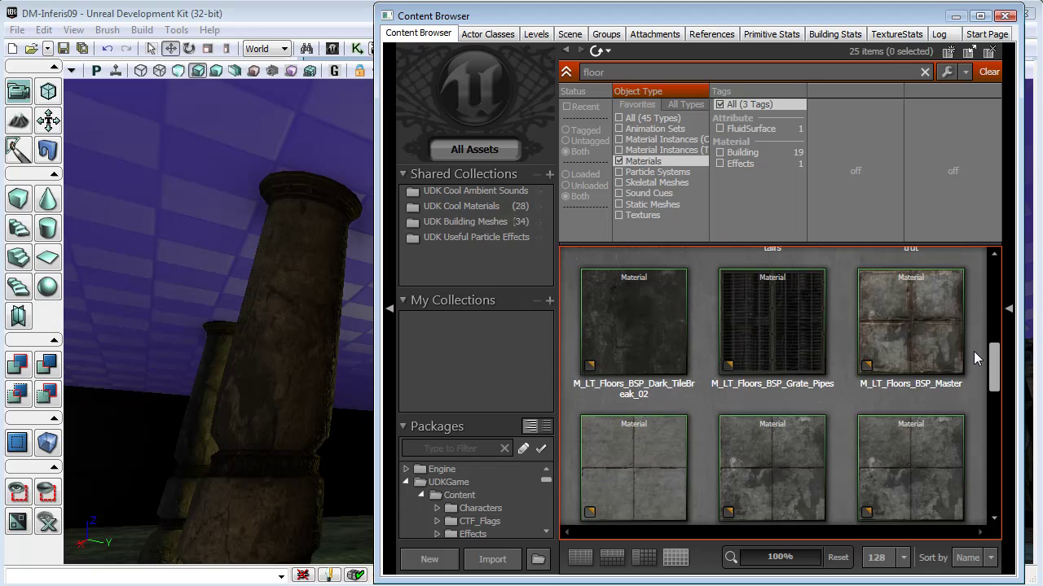
- Apply the material M_LT_Floors_BSP_Dark_TileBreak_02 to the selected checkered surfaces, deselect them and check the hall's ceiling
{"action": "left_click", "coordinate": [656, 332]}
{"action": "right_click", "coordinate": [180, 190]}
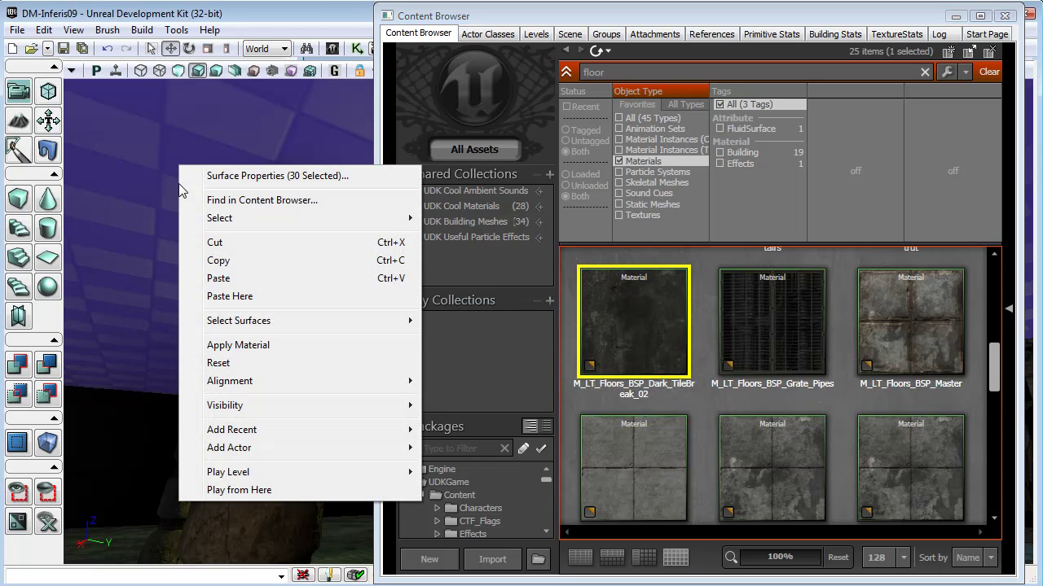
{"action": "left_click", "coordinate": [267, 346]}
{"action": "left_click", "coordinate": [1006, 16]}
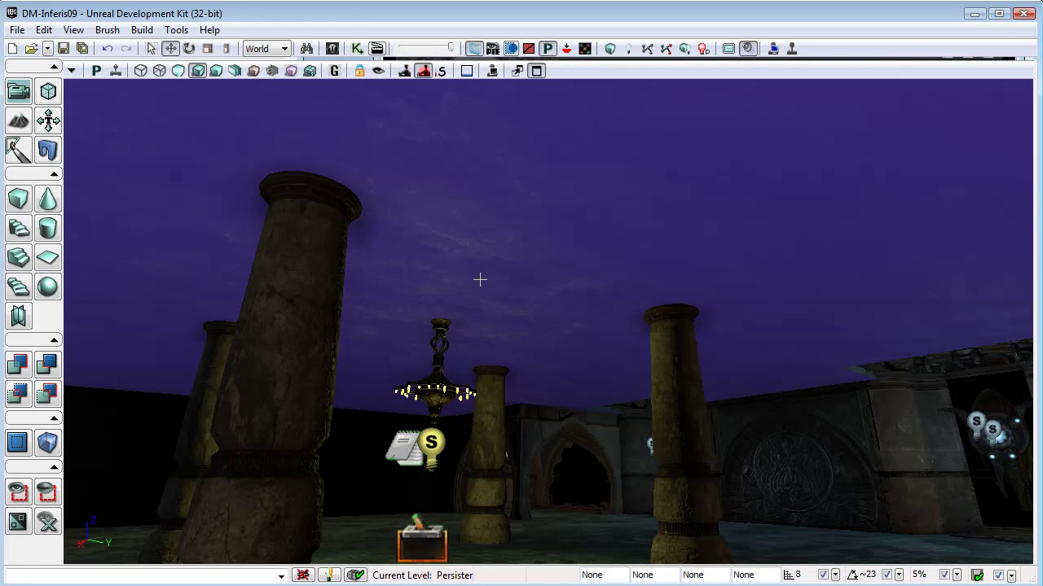
{"action": "left_click", "coordinate": [522, 259]}
{"action": "right_click_drag", "start_coordinate": [609, 422], "coordinate": [602, 461]}
{"action": "right_click_drag", "start_coordinate": [522, 259], "coordinate": [522, 259]}
{"action": "right_click_drag", "start_coordinate": [649, 247], "coordinate": [649, 248]}
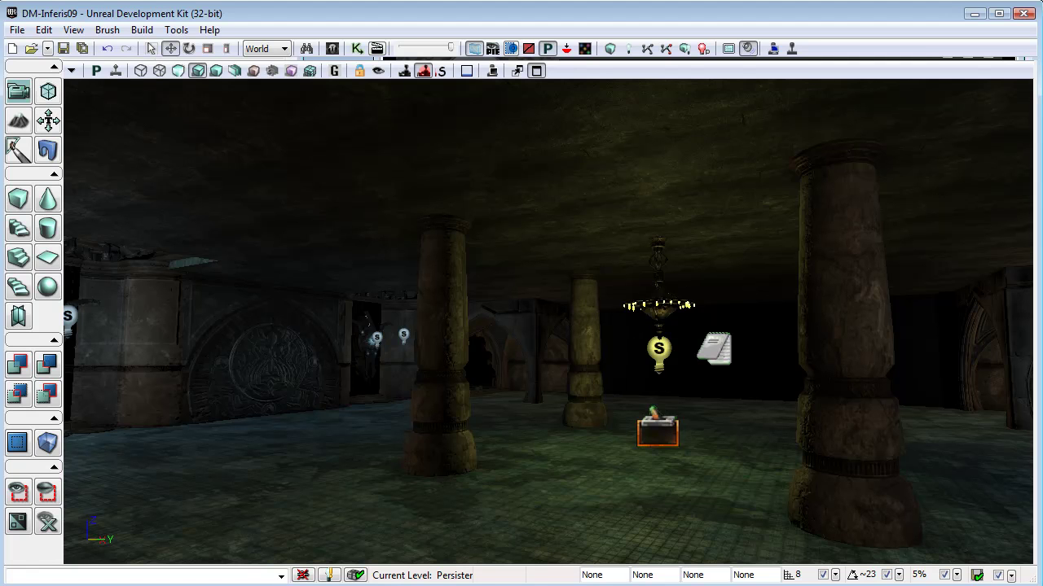
{"action": "right_click_drag", "start_coordinate": [650, 247], "coordinate": [578, 216]}
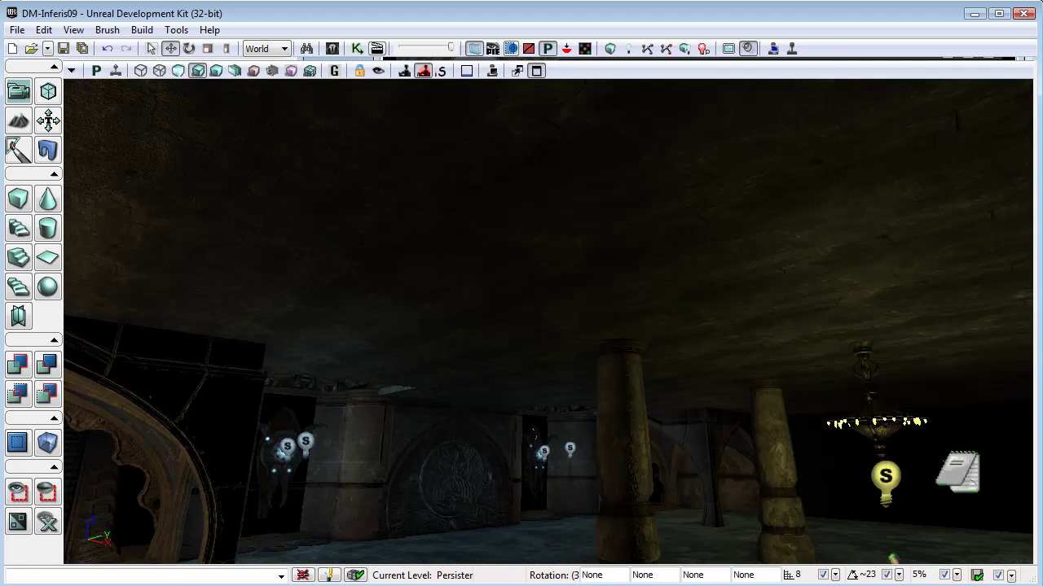
{"action": "right_click_drag", "start_coordinate": [702, 286], "coordinate": [702, 286]}
- Select the lower hall's ceiling together with all surfaces that share its texture
{"action": "left_click", "coordinate": [708, 258]}
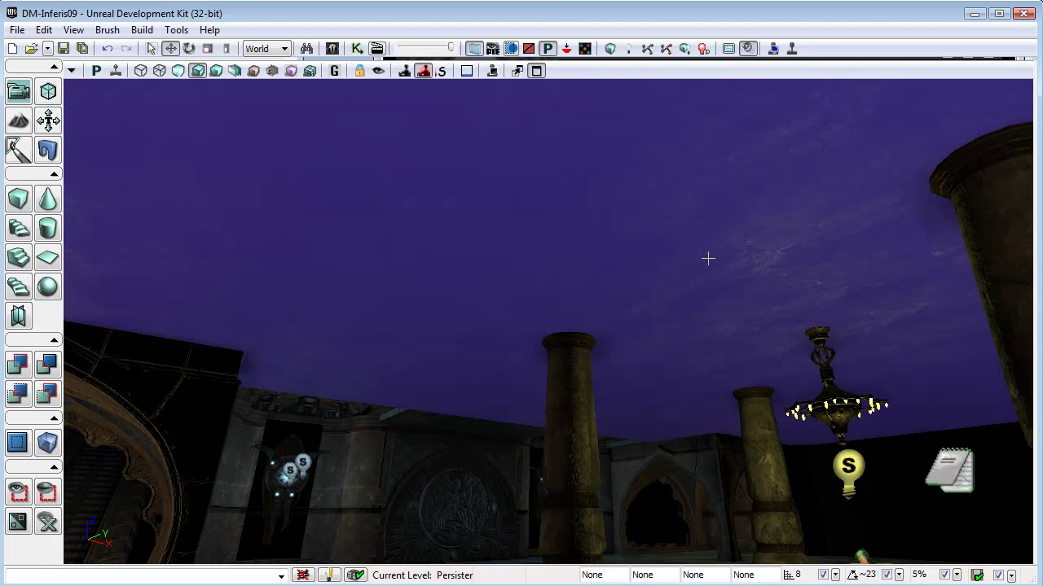
{"action": "right_click", "coordinate": [711, 305]}
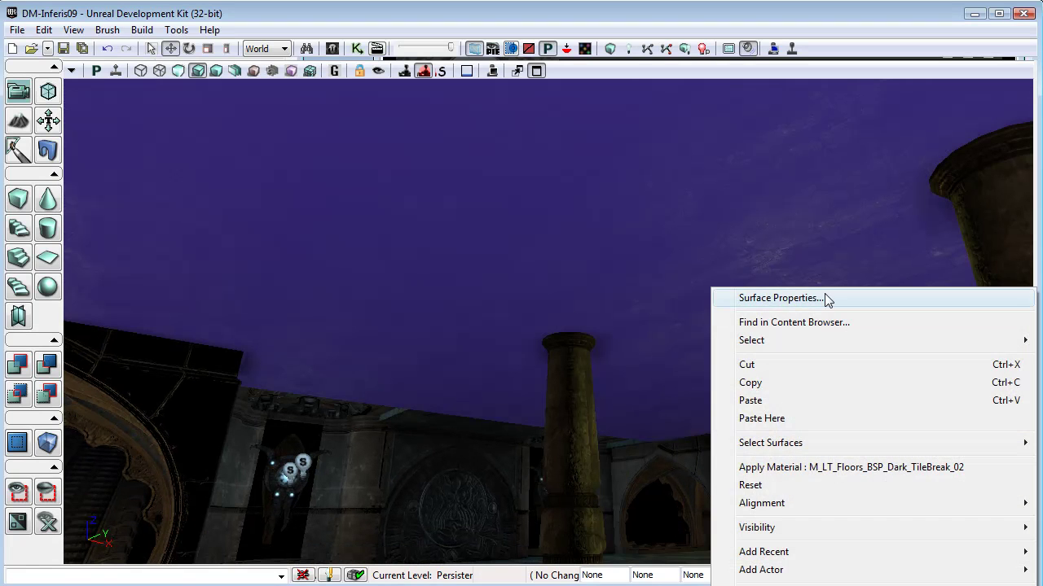
{"action": "mouse_move", "coordinate": [793, 442]}
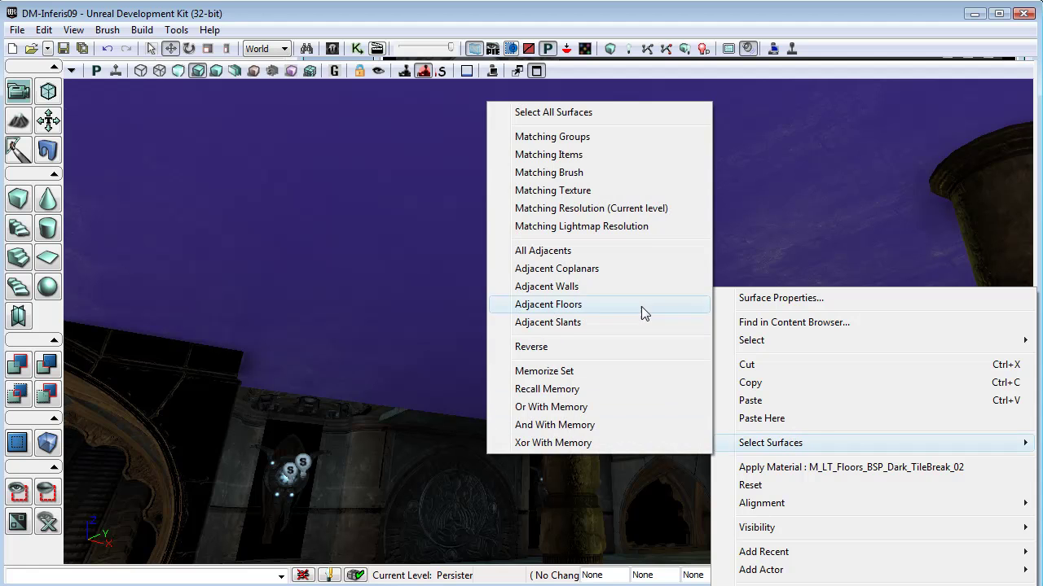
{"action": "left_click", "coordinate": [570, 189]}
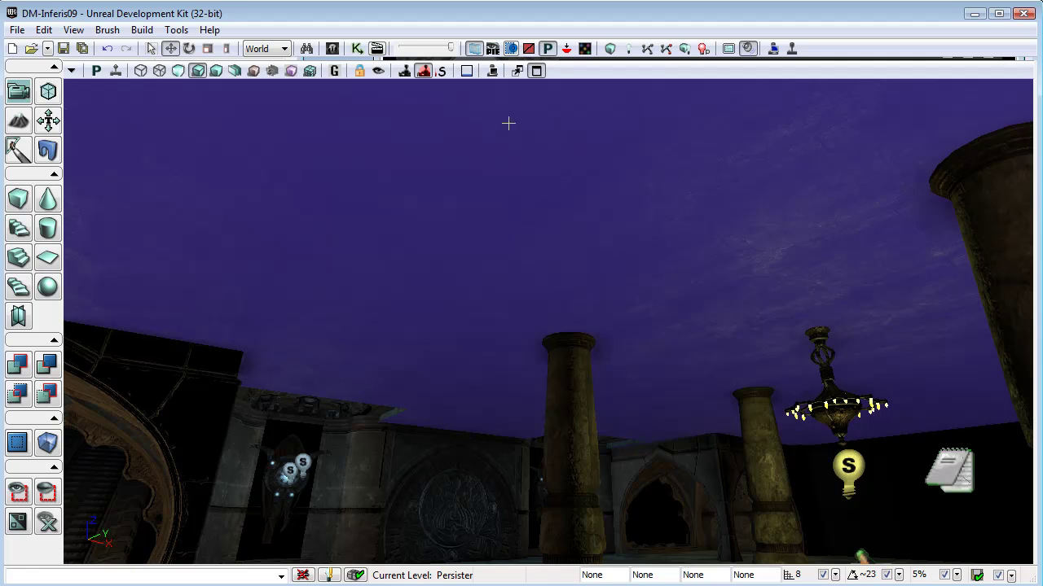
{"action": "right_click", "coordinate": [587, 198]}
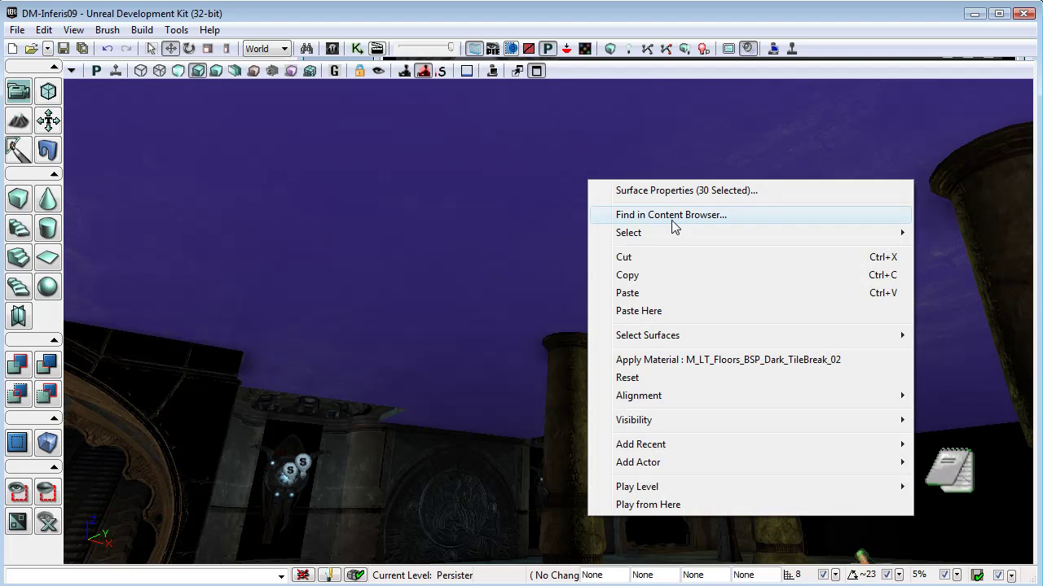
{"action": "mouse_move", "coordinate": [667, 232]}
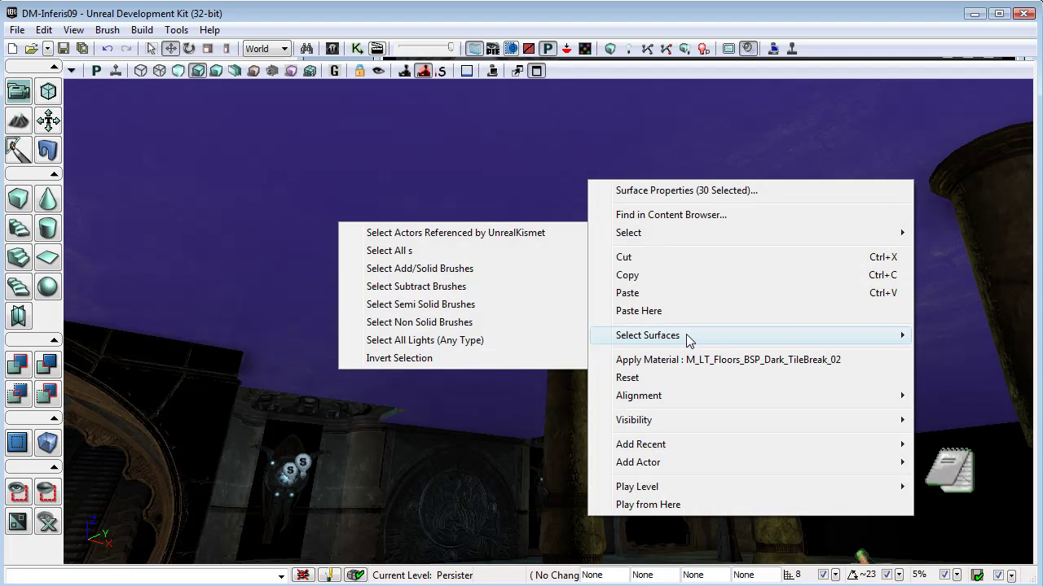
{"action": "mouse_move", "coordinate": [686, 339]}
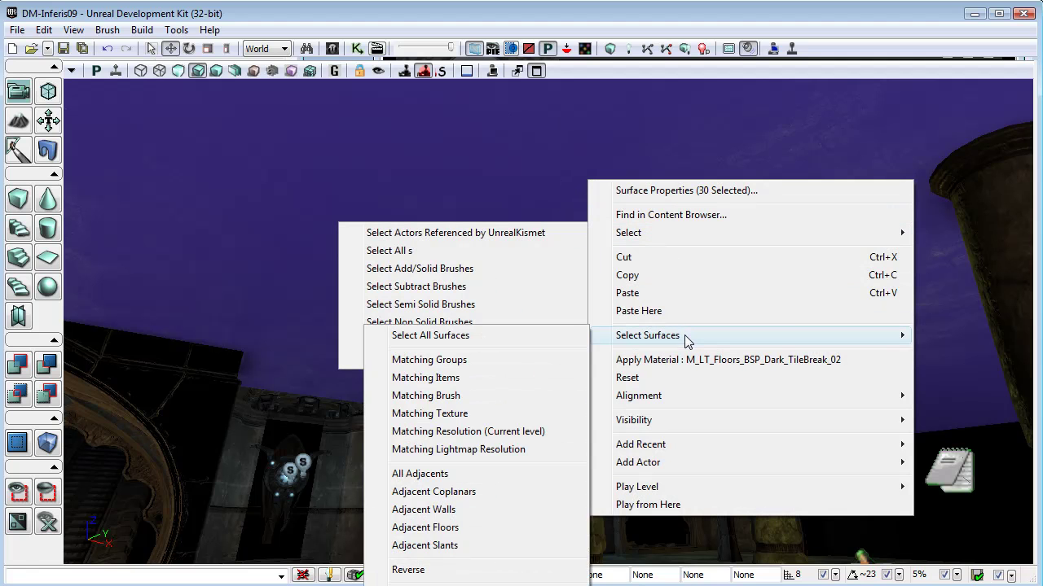
- Apply a simple texture scaling of 2.0 to the selected ceiling surfaces and deselect them
{"action": "left_click", "coordinate": [682, 191]}
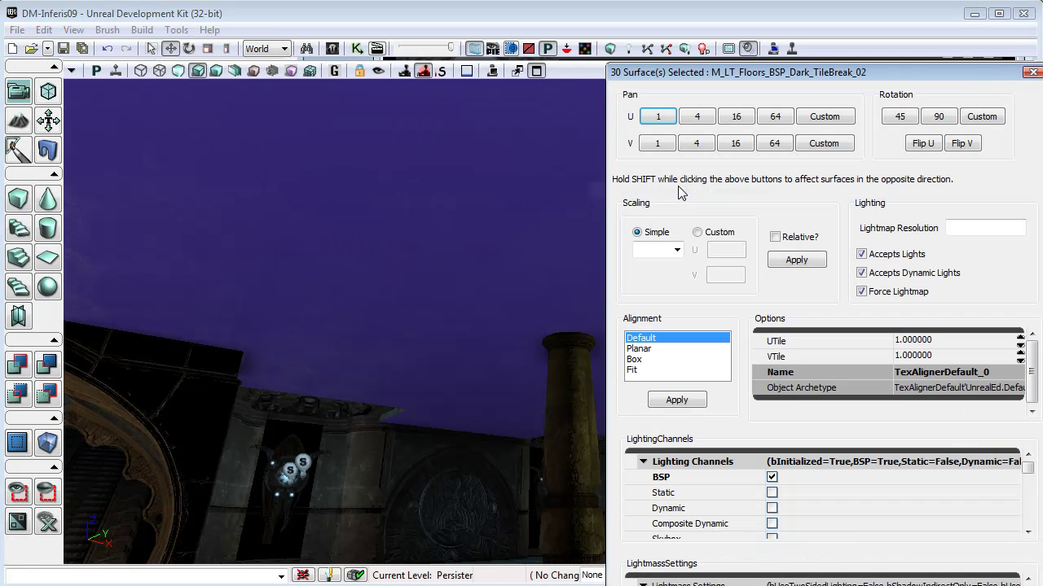
{"action": "left_click", "coordinate": [676, 250]}
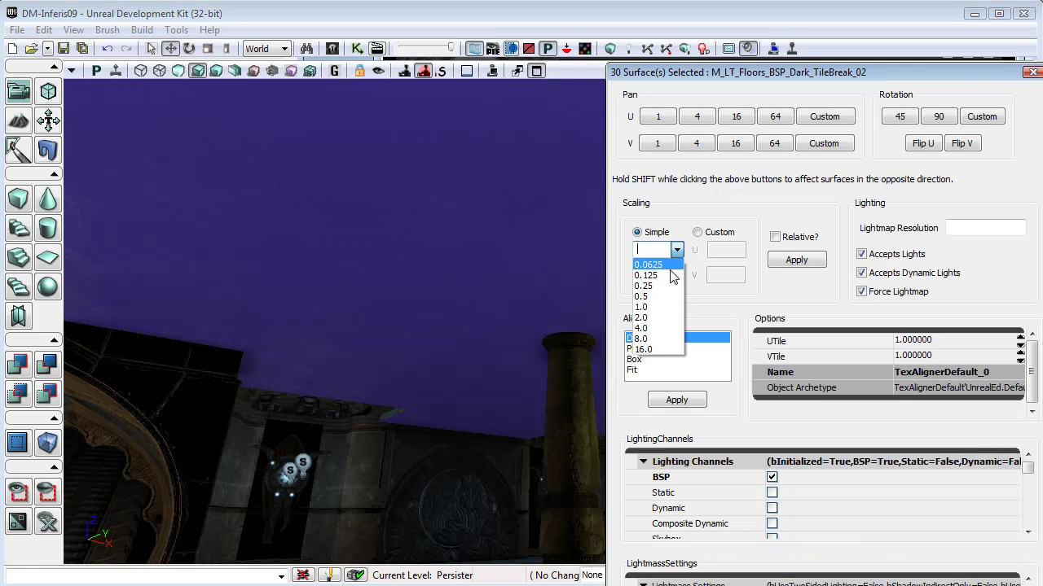
{"action": "left_click", "coordinate": [665, 326]}
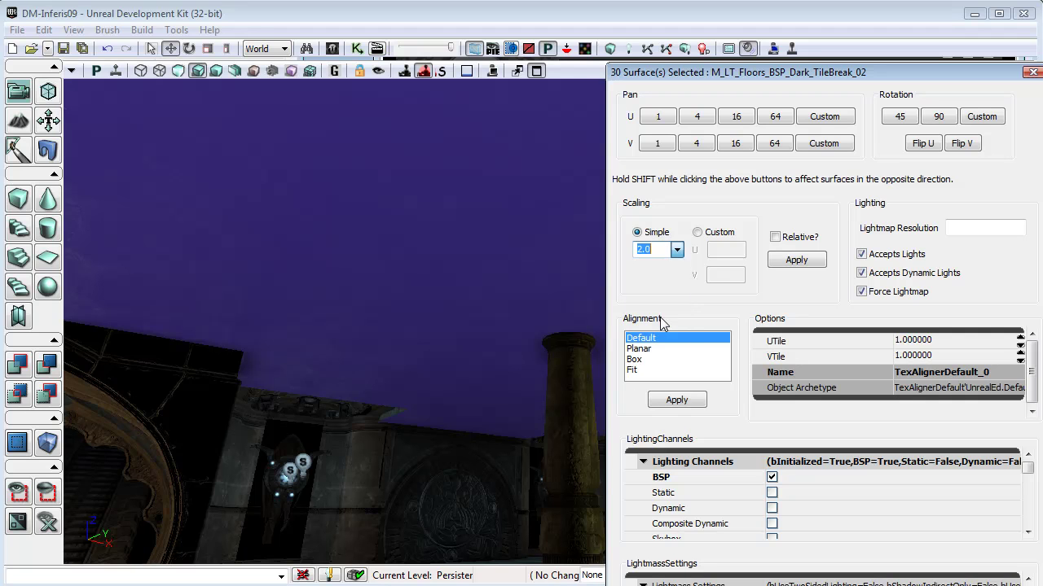
{"action": "left_click", "coordinate": [798, 261]}
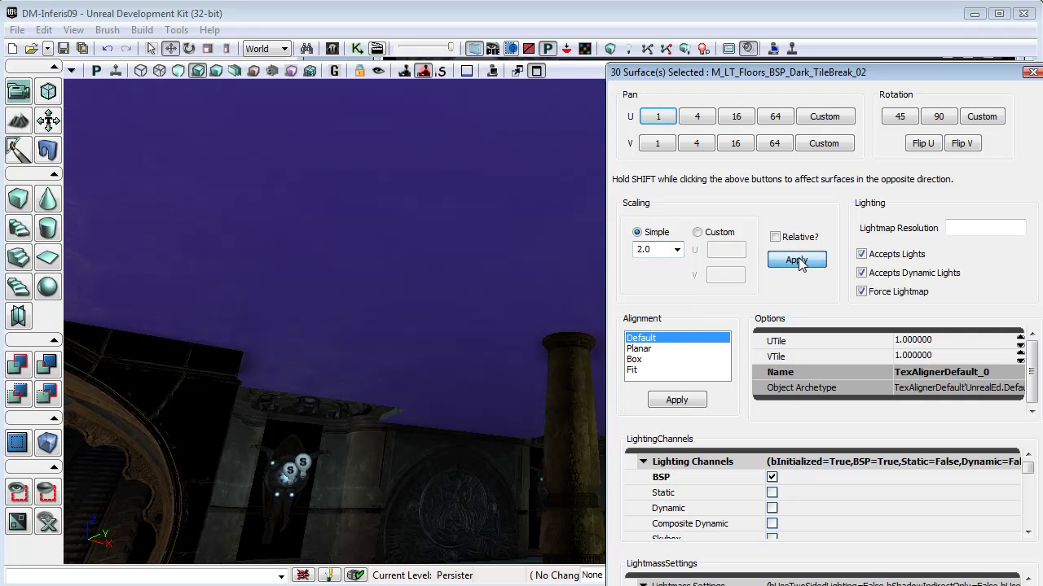
{"action": "left_click", "coordinate": [1030, 73]}
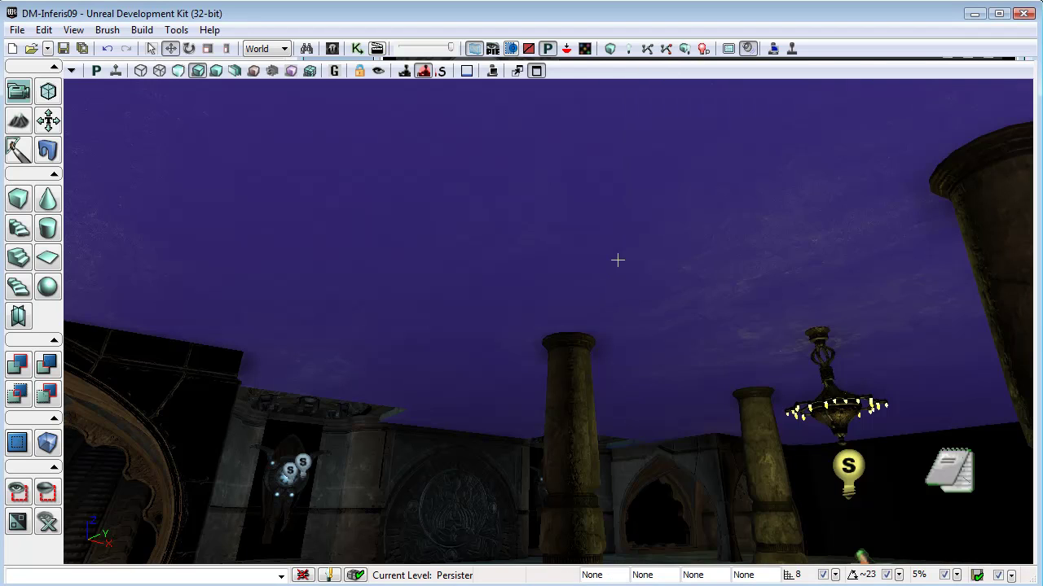
{"action": "key", "text": "Escape"}
- Inspect the walkway sections beside the gap and find the end section's mesh in the Content Browser
{"action": "right_click_drag", "start_coordinate": [547, 322], "coordinate": [619, 334]}
{"action": "right_click_drag", "start_coordinate": [534, 341], "coordinate": [596, 255]}
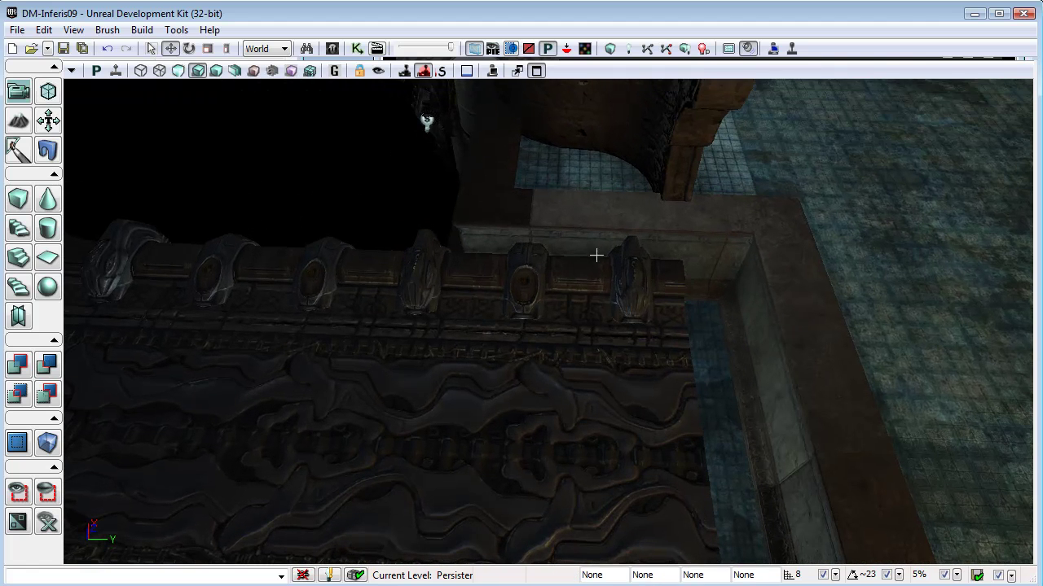
{"action": "left_click", "coordinate": [638, 345]}
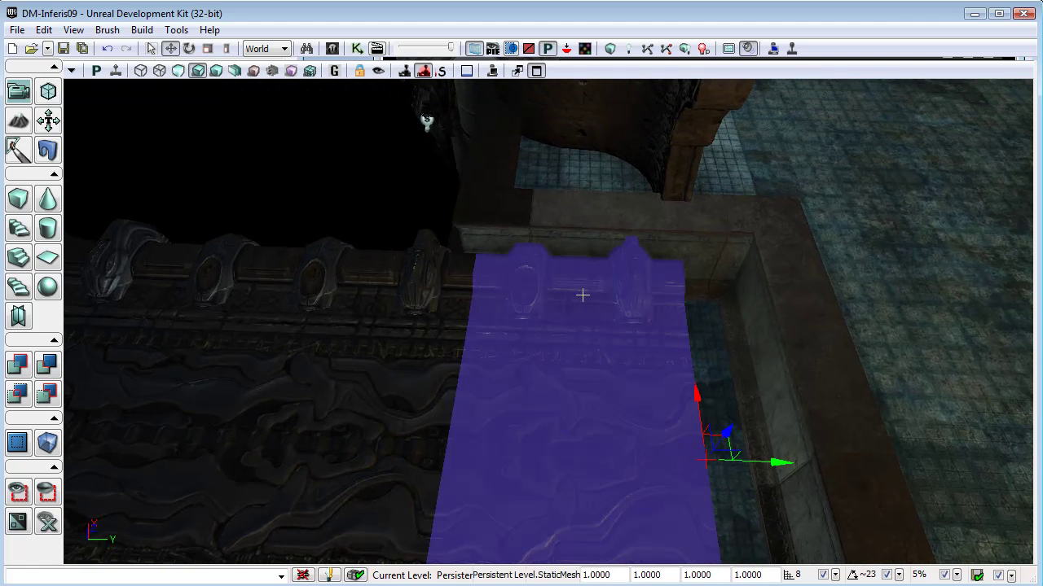
{"action": "left_click", "coordinate": [348, 406]}
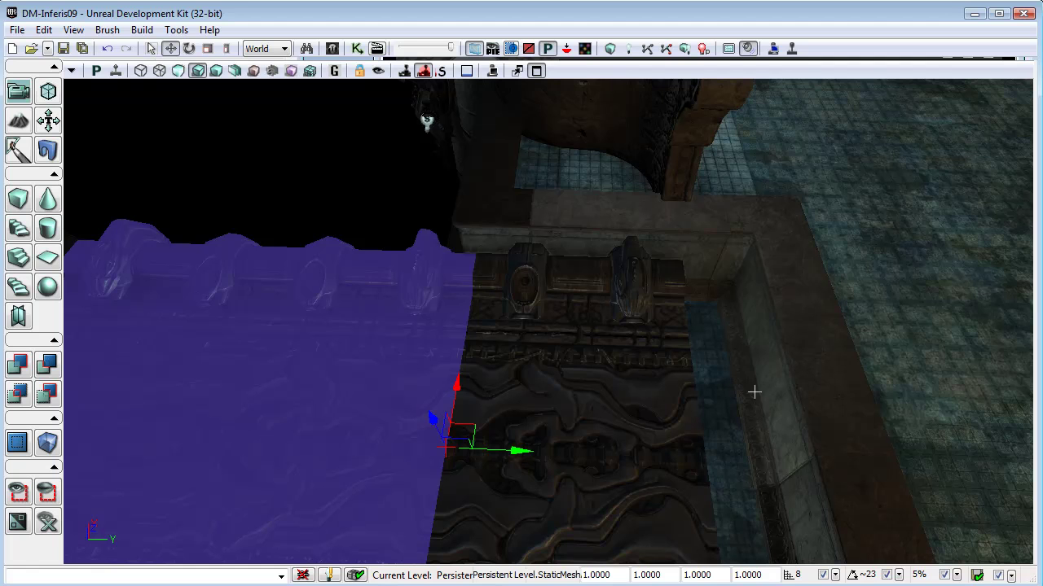
{"action": "right_click_drag", "start_coordinate": [768, 353], "coordinate": [746, 347]}
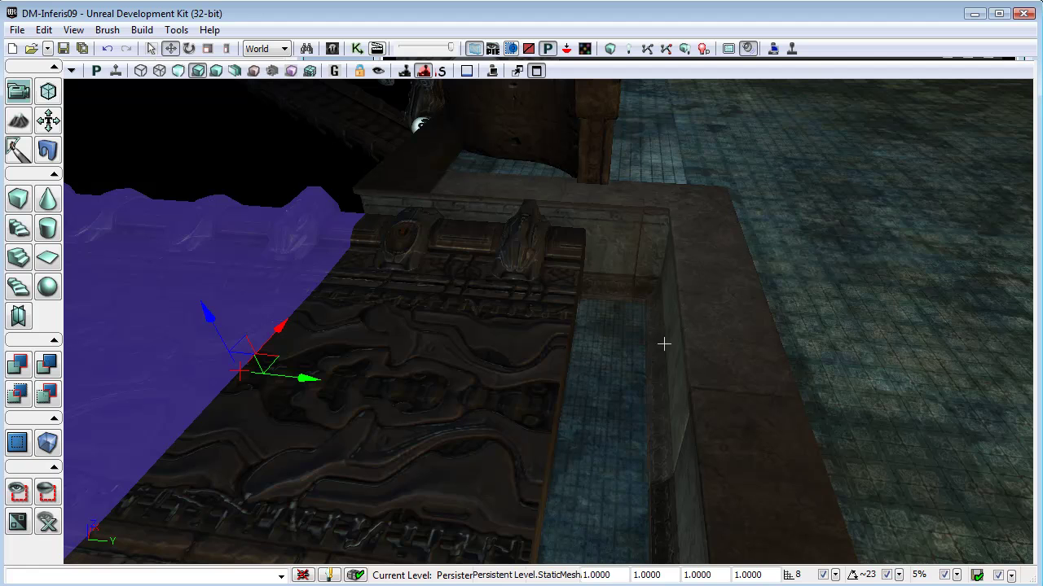
{"action": "left_click", "coordinate": [528, 363]}
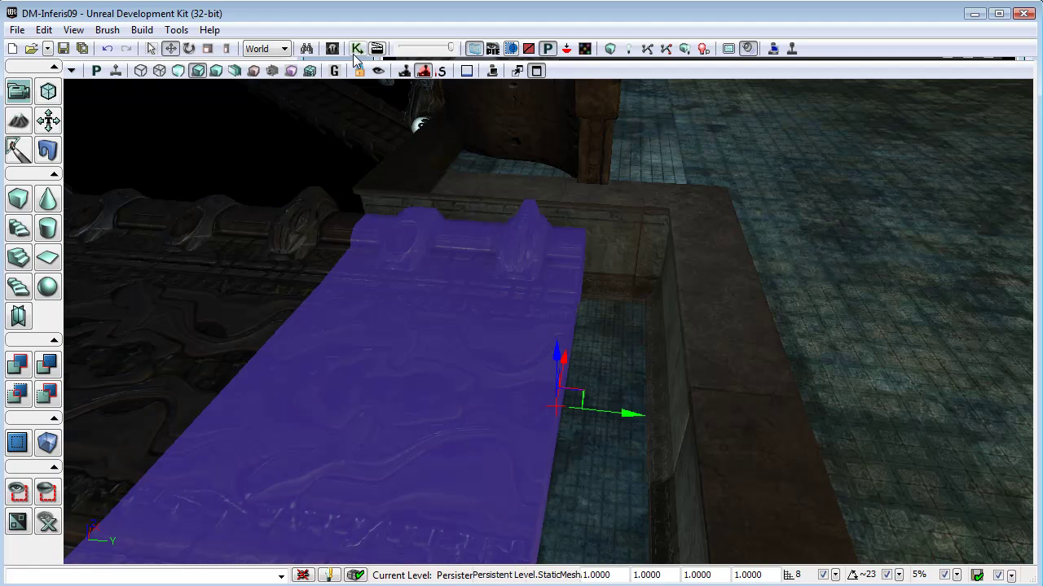
{"action": "right_click", "coordinate": [448, 334]}
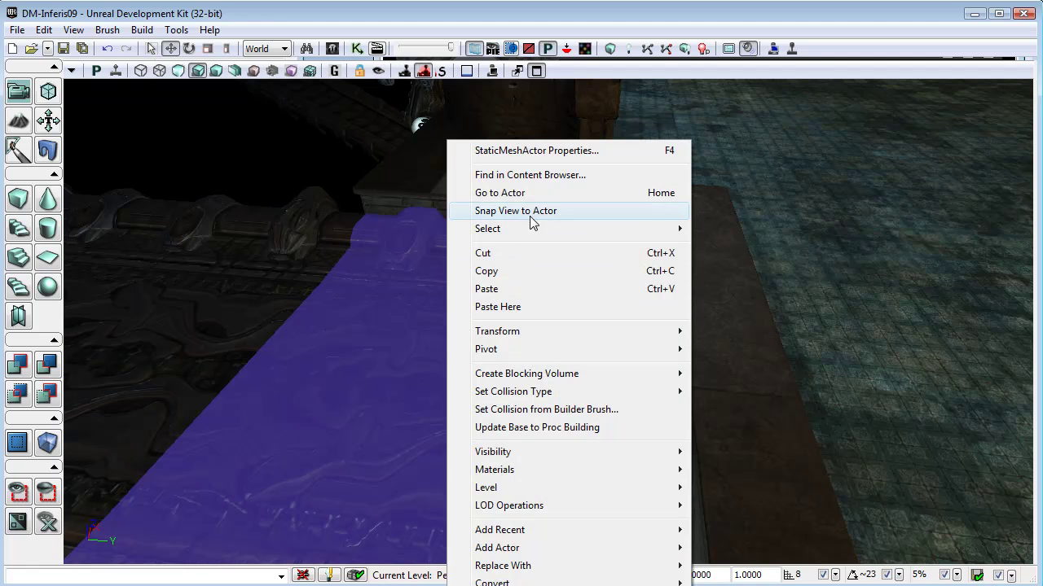
{"action": "left_click", "coordinate": [528, 176]}
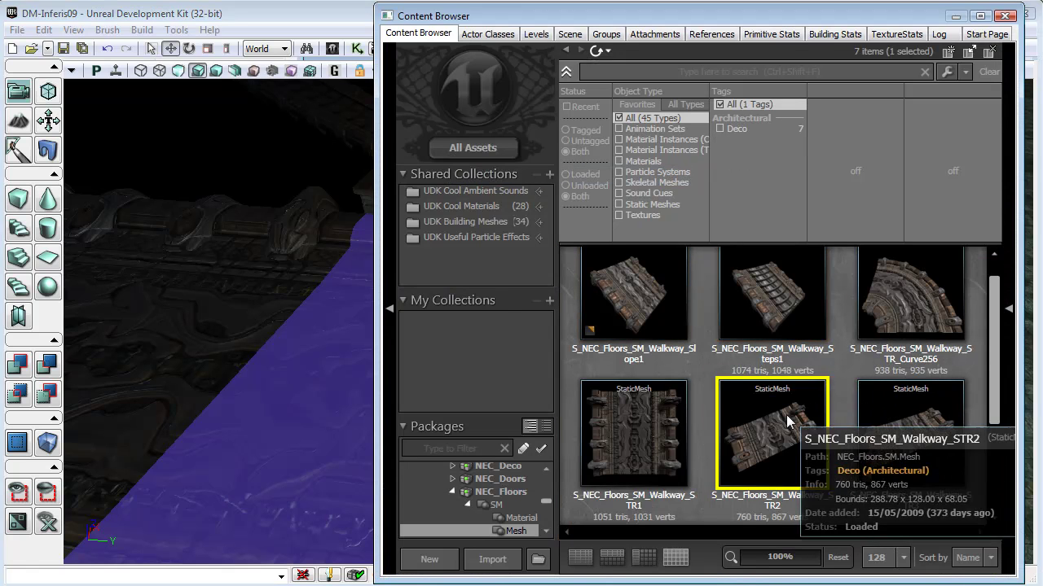
- Add the S_NEC_Floors_SM_Walkway_STR5 mesh to the level and move it into the gap, flush with the walkway's end
{"action": "left_click", "coordinate": [980, 398]}
{"action": "scroll", "coordinate": [979, 398], "scroll_direction": "down", "scroll_amount": 1}
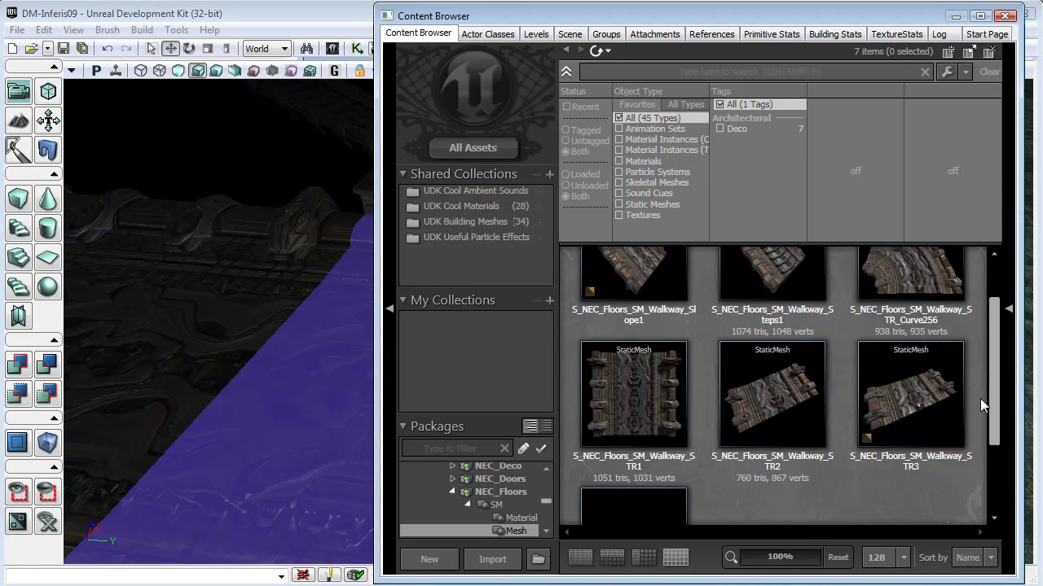
{"action": "scroll", "coordinate": [980, 399], "scroll_direction": "down", "scroll_amount": 1}
{"action": "left_click", "coordinate": [629, 443]}
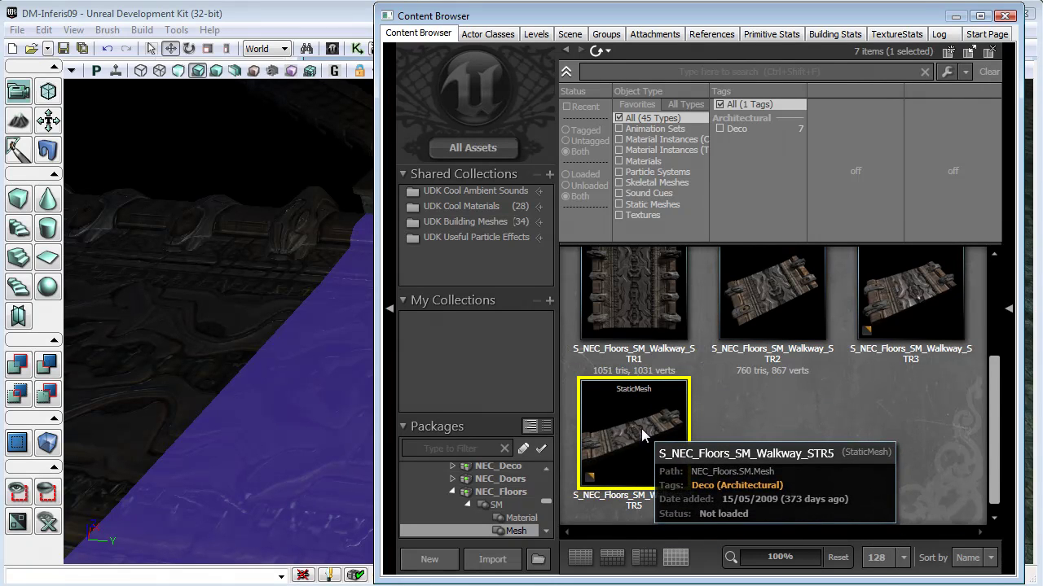
{"action": "left_click_drag", "start_coordinate": [647, 433], "coordinate": [344, 417]}
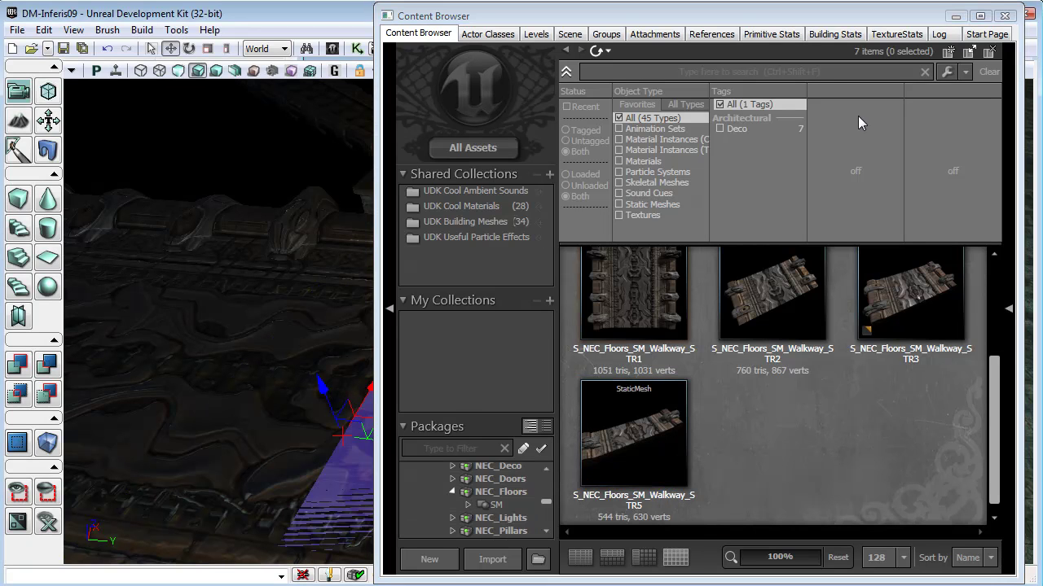
{"action": "left_click", "coordinate": [1010, 16]}
{"action": "left_click_drag", "start_coordinate": [407, 443], "coordinate": [586, 471]}
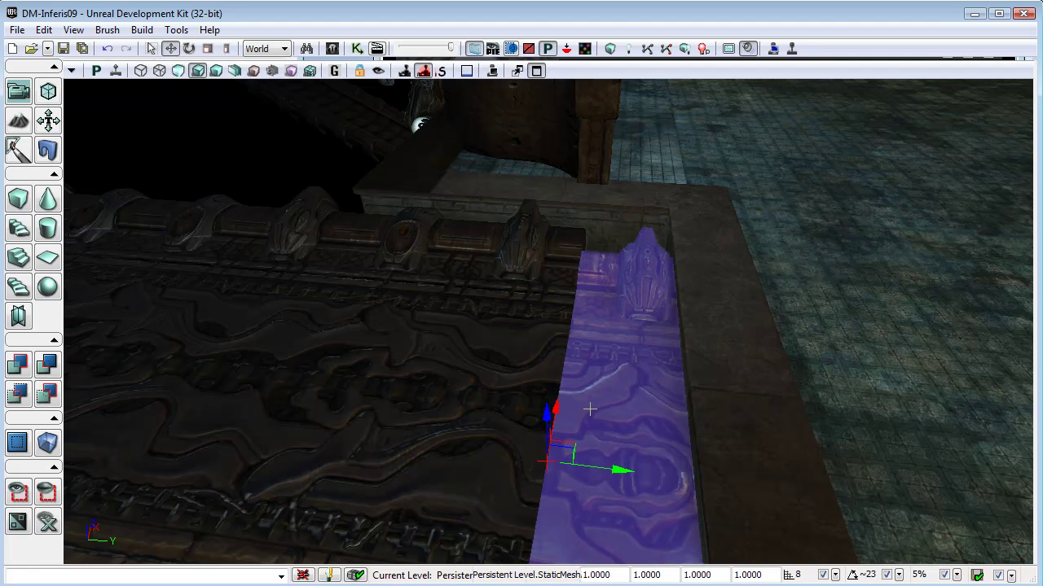
{"action": "left_click_drag", "start_coordinate": [556, 406], "coordinate": [564, 356]}
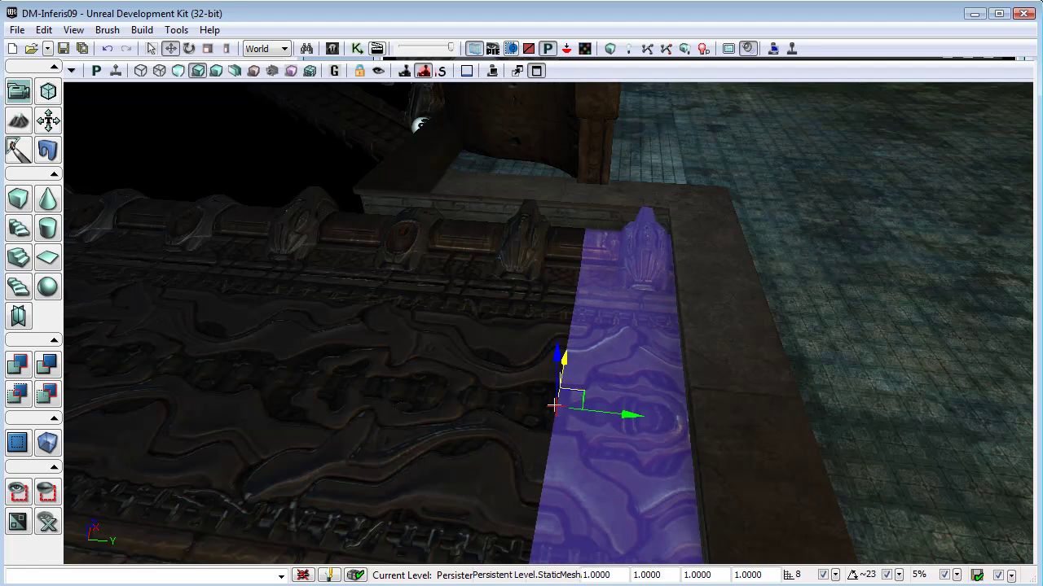
- Inspect the layout of the walkways outside the building
{"action": "right_click_drag", "start_coordinate": [708, 356], "coordinate": [717, 322]}
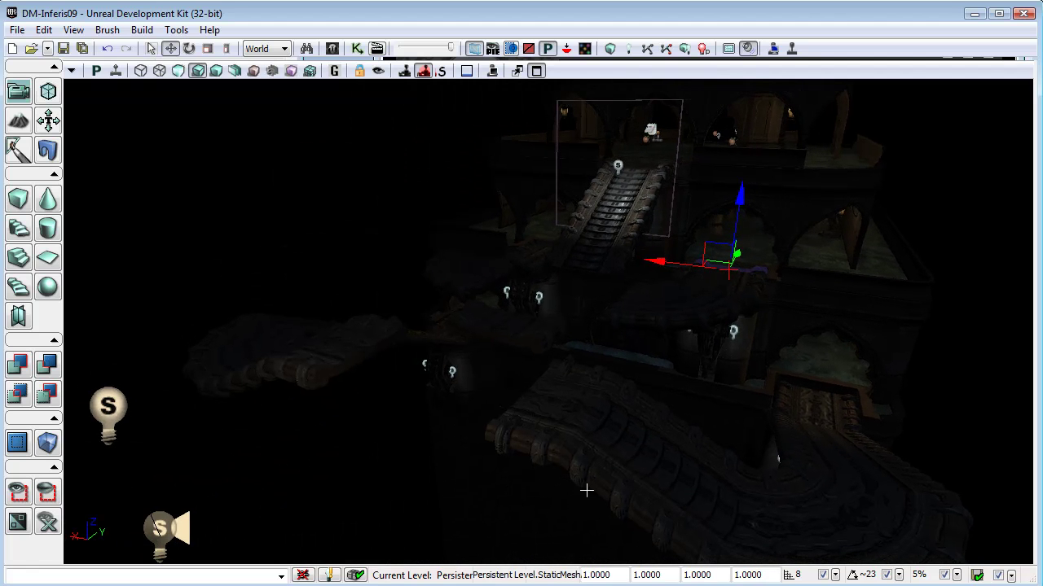
{"action": "right_click_drag", "start_coordinate": [617, 427], "coordinate": [642, 393]}
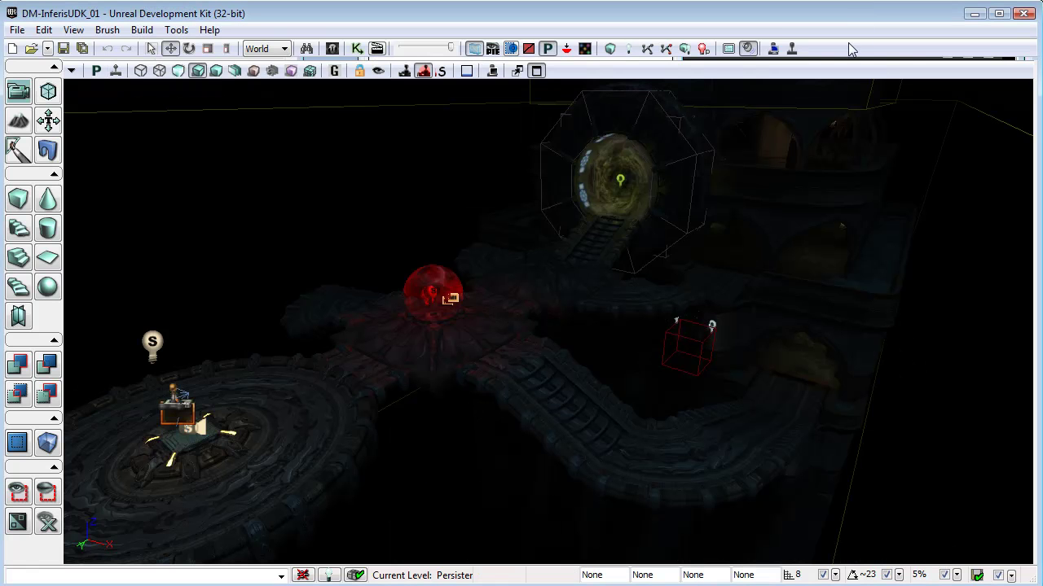
- Examine DM-InferisUDK_01's outdoor platforms, selecting a wedge of the round platform and the square plate under the red sphere
{"action": "right_click_drag", "start_coordinate": [505, 402], "coordinate": [446, 409]}
{"action": "left_click_drag", "start_coordinate": [436, 322], "coordinate": [505, 402]}
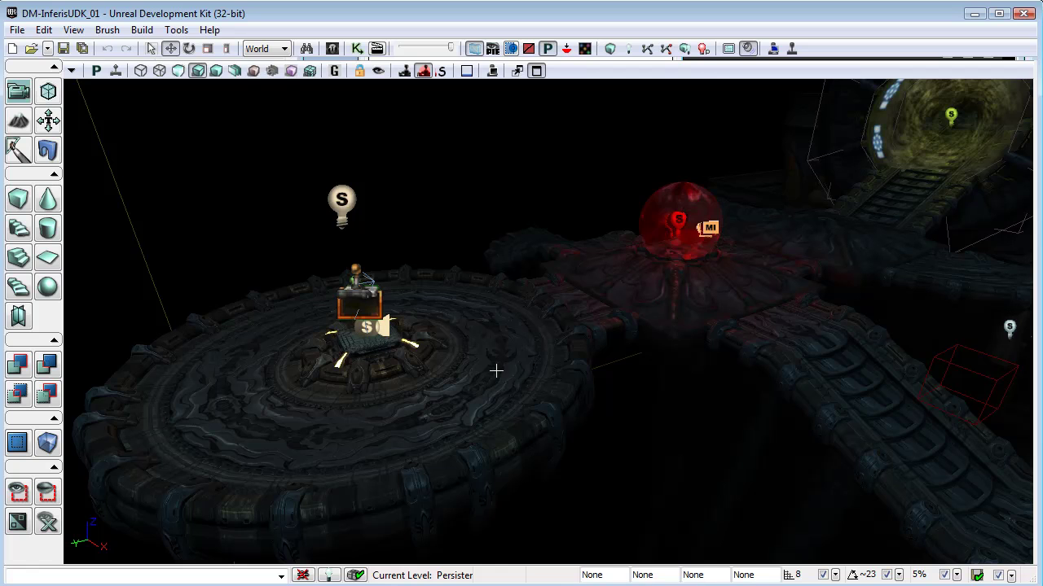
{"action": "left_click", "coordinate": [496, 371]}
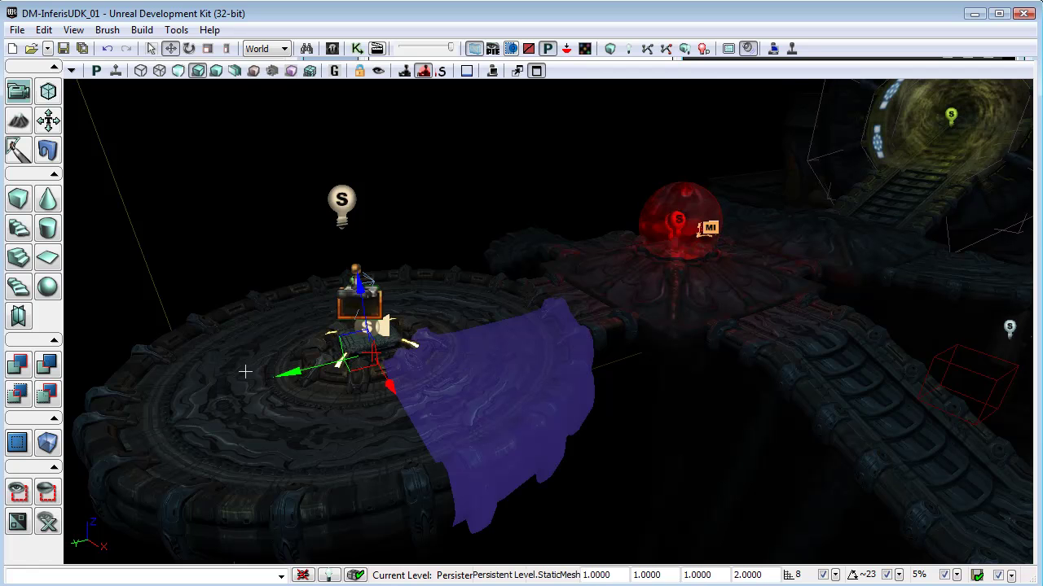
{"action": "right_click_drag", "start_coordinate": [418, 361], "coordinate": [446, 373]}
{"action": "left_click_drag", "start_coordinate": [477, 285], "coordinate": [449, 436]}
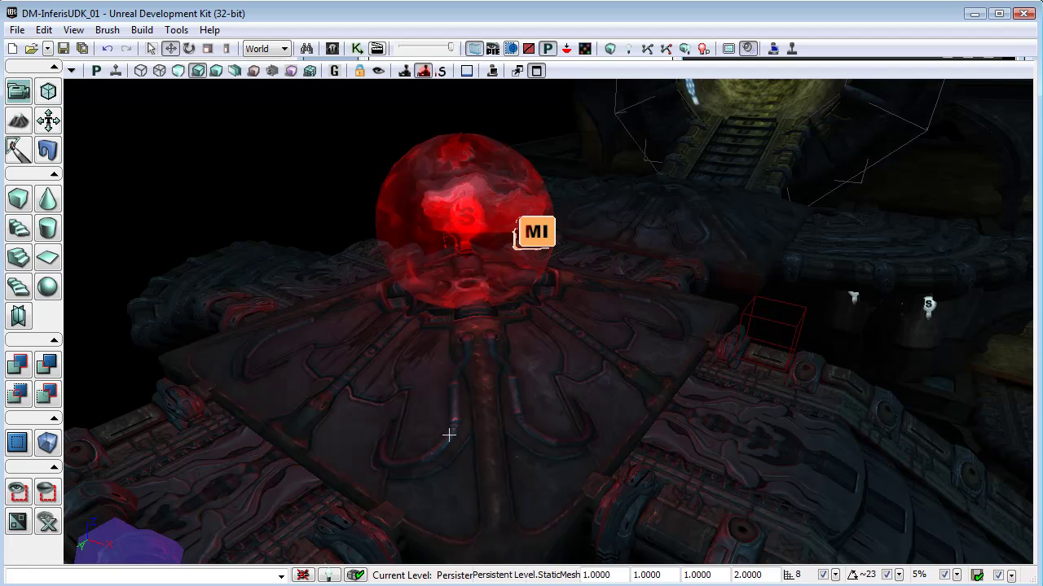
{"action": "left_click", "coordinate": [580, 415]}
{"action": "right_click_drag", "start_coordinate": [507, 446], "coordinate": [619, 417]}
{"action": "left_click_drag", "start_coordinate": [507, 445], "coordinate": [518, 326]}
{"action": "right_click_drag", "start_coordinate": [517, 326], "coordinate": [497, 399]}
{"action": "left_click_drag", "start_coordinate": [603, 399], "coordinate": [538, 395]}
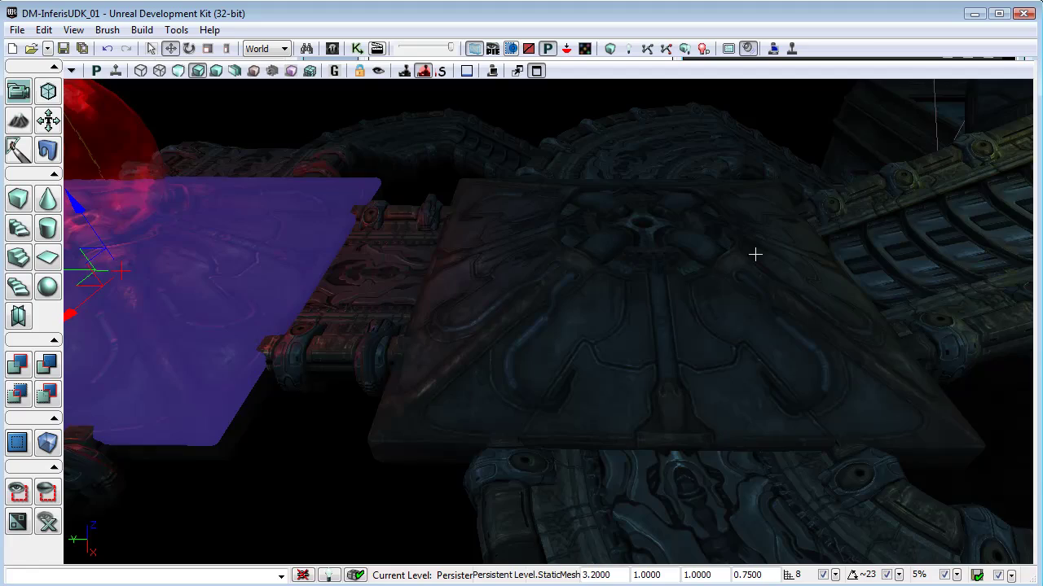
- Examine the portal's ring mesh and its swirling surface with real-time preview turned on
{"action": "right_click_drag", "start_coordinate": [756, 254], "coordinate": [794, 145]}
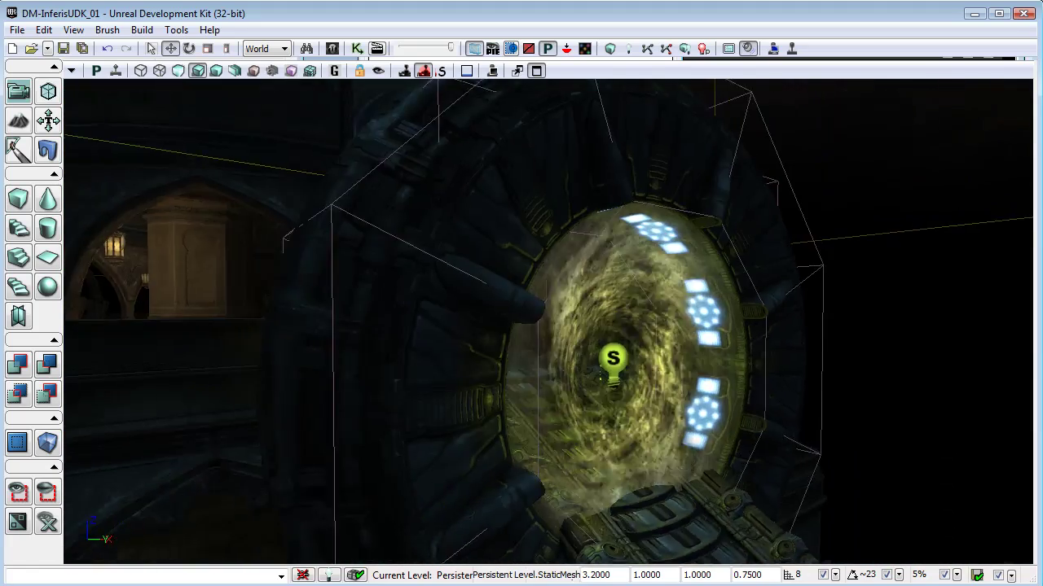
{"action": "left_click_drag", "start_coordinate": [676, 224], "coordinate": [582, 233]}
{"action": "left_click", "coordinate": [621, 219]}
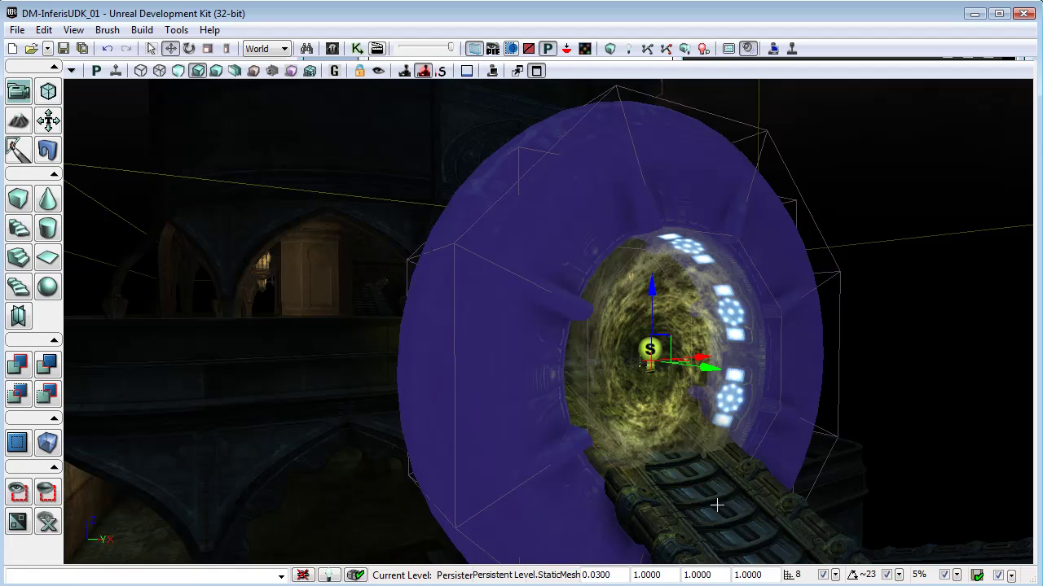
{"action": "key", "text": "Escape"}
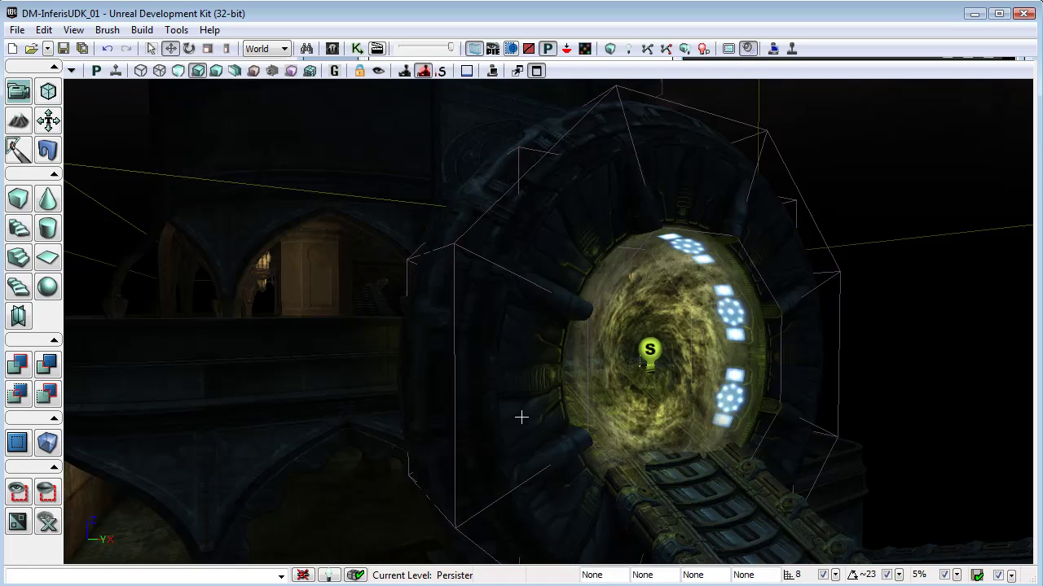
{"action": "right_click_drag", "start_coordinate": [521, 416], "coordinate": [407, 422]}
{"action": "left_click_drag", "start_coordinate": [617, 157], "coordinate": [649, 196]}
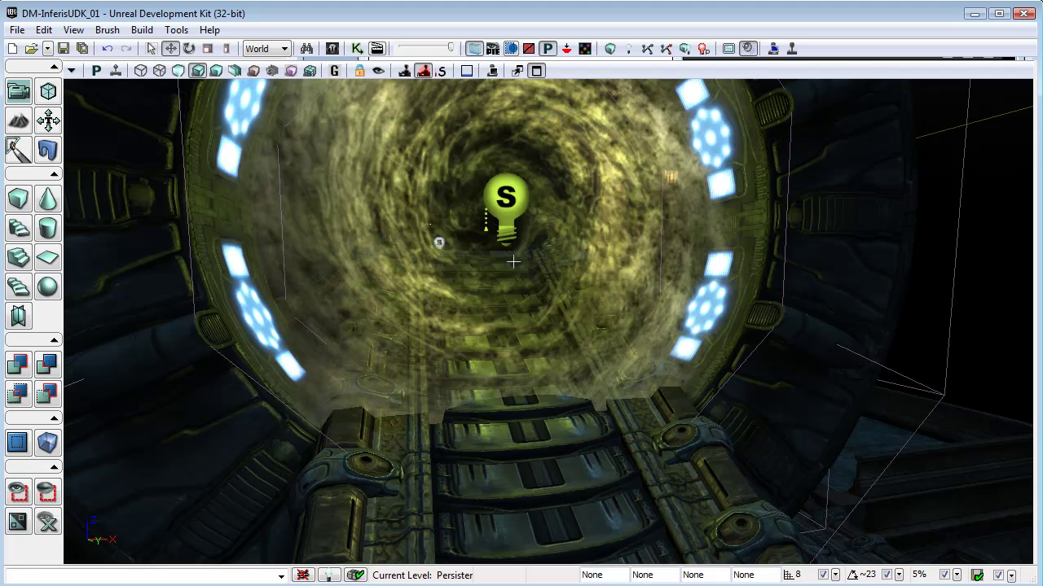
{"action": "right_click_drag", "start_coordinate": [513, 262], "coordinate": [515, 195]}
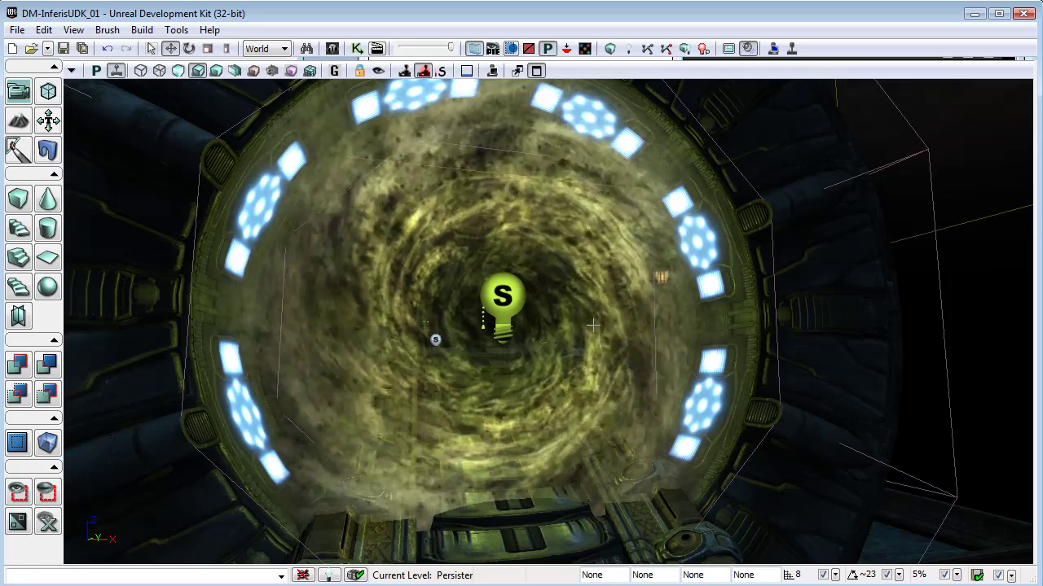
{"action": "right_click_drag", "start_coordinate": [639, 369], "coordinate": [704, 383]}
{"action": "left_click_drag", "start_coordinate": [705, 383], "coordinate": [594, 338]}
{"action": "right_click_drag", "start_coordinate": [594, 338], "coordinate": [664, 387]}
{"action": "left_click_drag", "start_coordinate": [664, 387], "coordinate": [591, 257]}
- Review the building's interior, covering the pillared chandelier halls, the barred partitions and the carved wall panels
{"action": "right_click_drag", "start_coordinate": [590, 256], "coordinate": [550, 195]}
{"action": "mouse_move", "coordinate": [550, 195]}
{"action": "left_mouse_down"}
{"action": "mouse_move", "coordinate": [566, 244]}
{"action": "mouse_move", "coordinate": [550, 207]}
{"action": "left_mouse_up"}
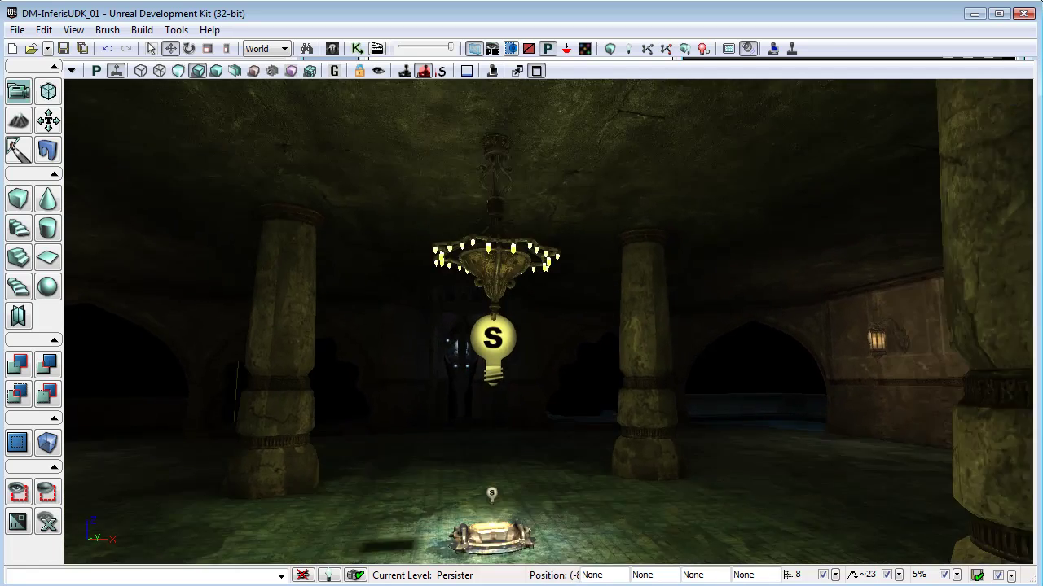
{"action": "right_click_drag", "start_coordinate": [550, 208], "coordinate": [558, 297]}
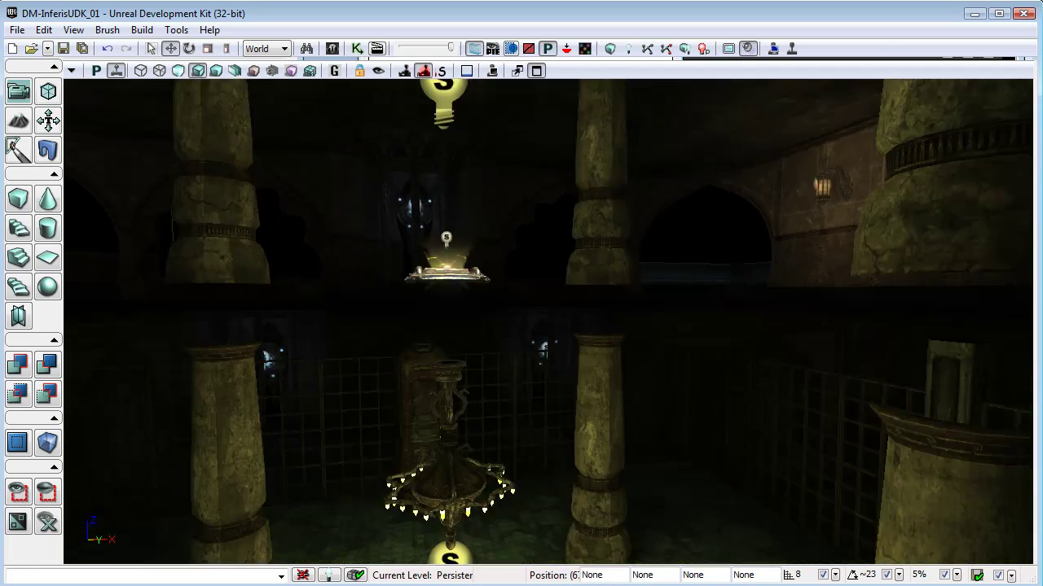
{"action": "middle_click_drag", "start_coordinate": [558, 297], "coordinate": [558, 350]}
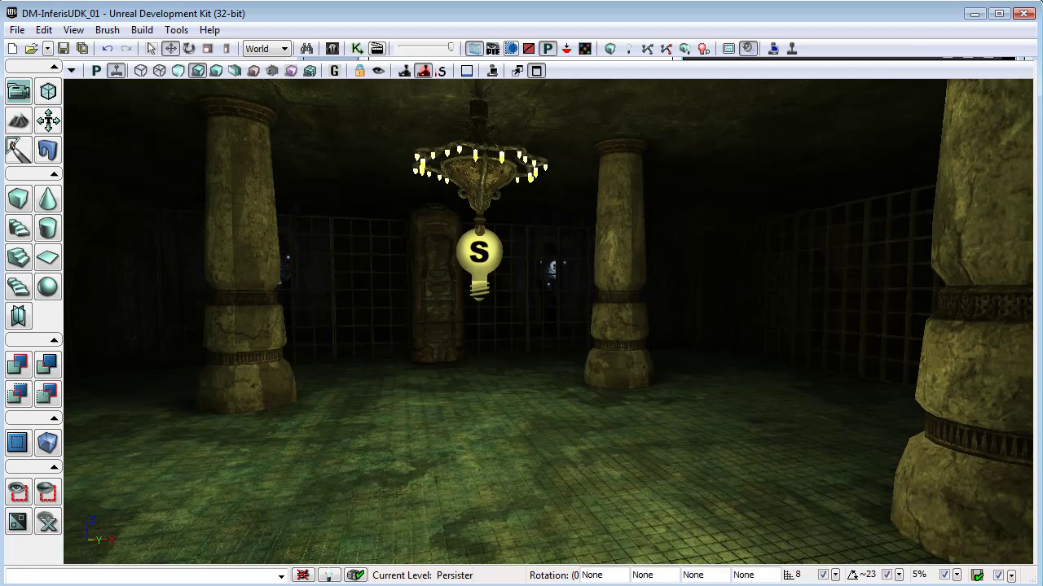
{"action": "right_click_drag", "start_coordinate": [548, 322], "coordinate": [676, 303]}
{"action": "middle_click_drag", "start_coordinate": [548, 322], "coordinate": [741, 321]}
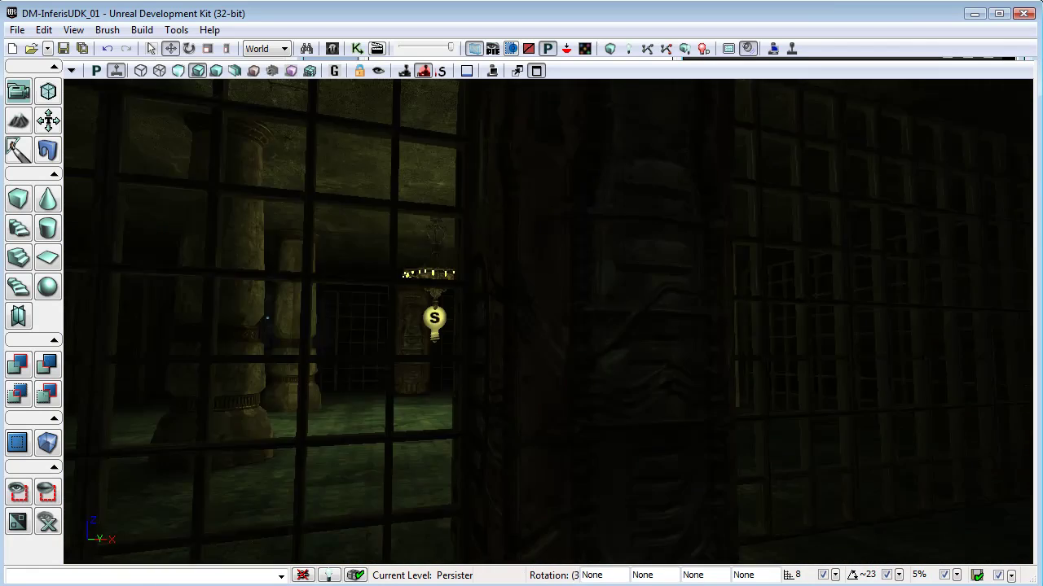
{"action": "right_click_drag", "start_coordinate": [548, 321], "coordinate": [407, 334]}
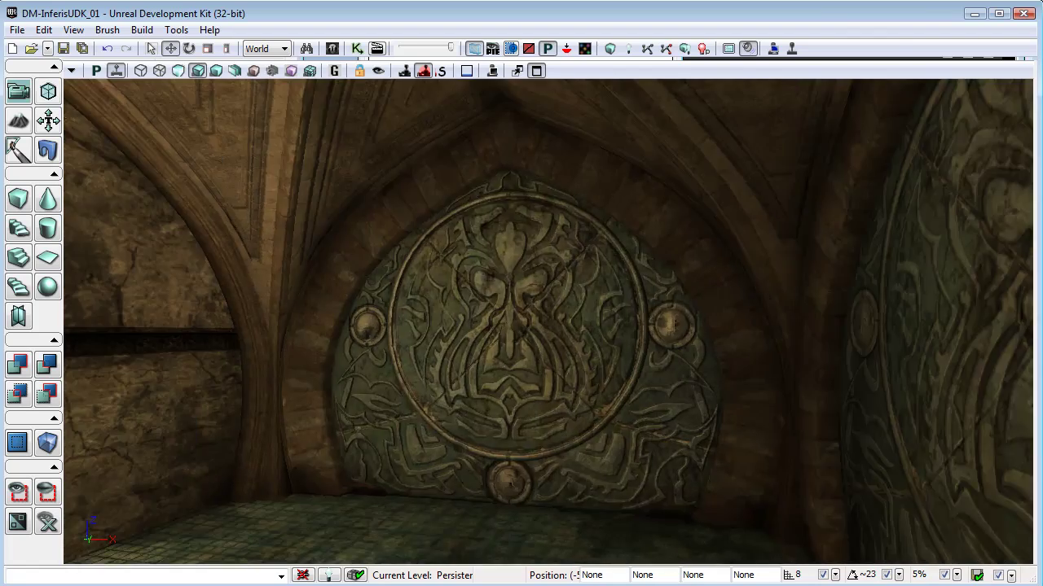
{"action": "right_click_drag", "start_coordinate": [548, 322], "coordinate": [424, 299]}
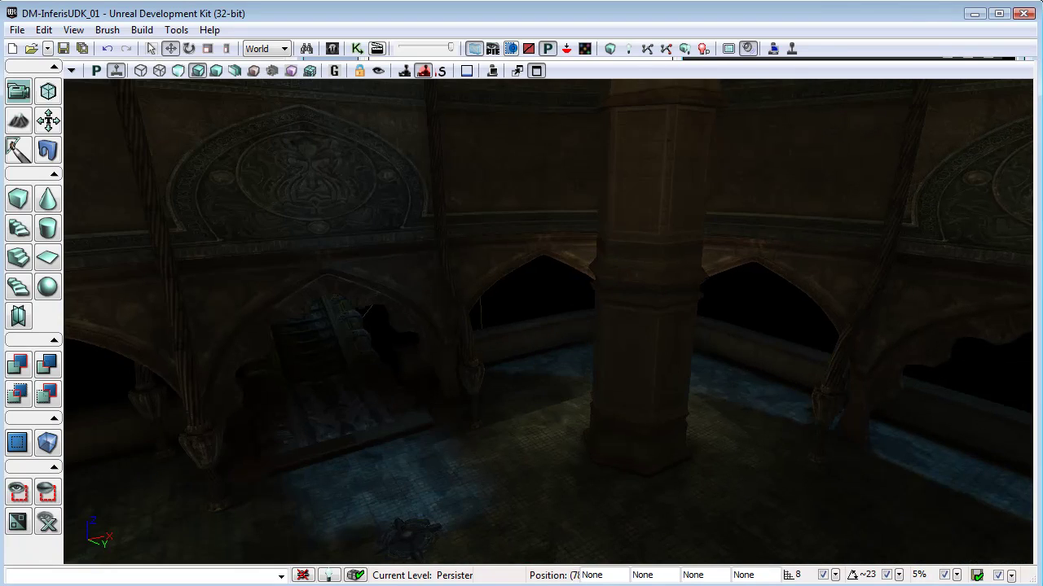
- Examine the platform joining the upper stepped walkways and its supports, and look over the hall and portal below
{"action": "right_click_drag", "start_coordinate": [547, 320], "coordinate": [562, 367]}
{"action": "right_click_drag", "start_coordinate": [540, 250], "coordinate": [582, 241]}
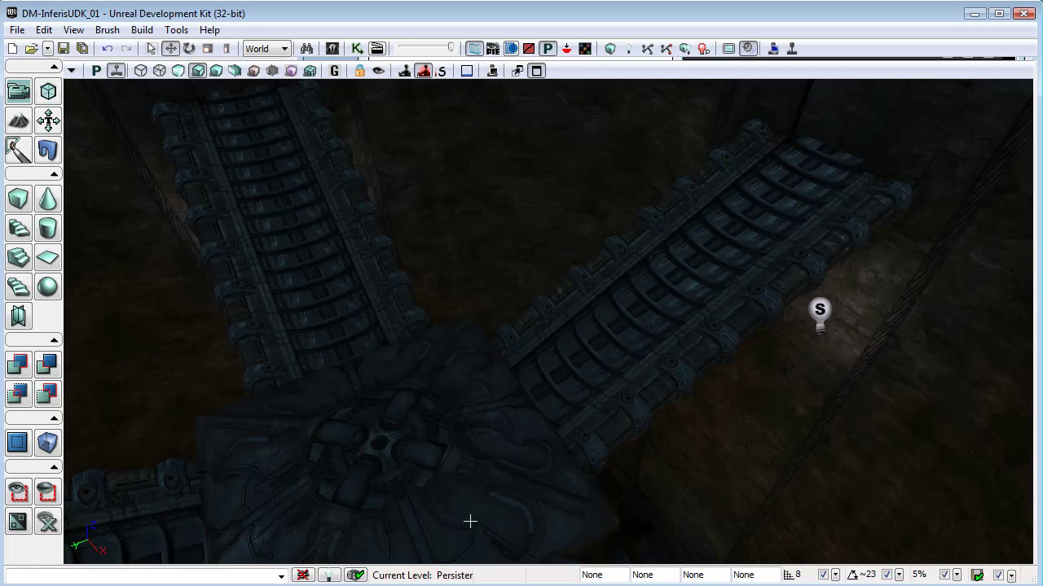
{"action": "mouse_move", "coordinate": [494, 416]}
{"action": "right_mouse_down"}
{"action": "mouse_move", "coordinate": [493, 383]}
{"action": "mouse_move", "coordinate": [541, 411]}
{"action": "mouse_move", "coordinate": [476, 381]}
{"action": "mouse_move", "coordinate": [513, 387]}
{"action": "right_mouse_up"}
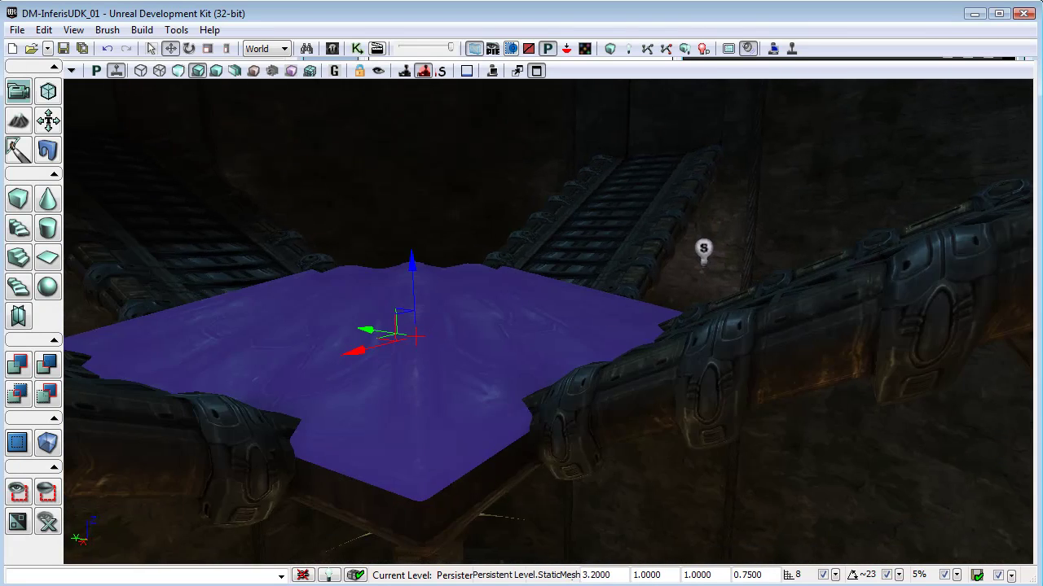
{"action": "left_click_drag", "start_coordinate": [513, 387], "coordinate": [487, 456]}
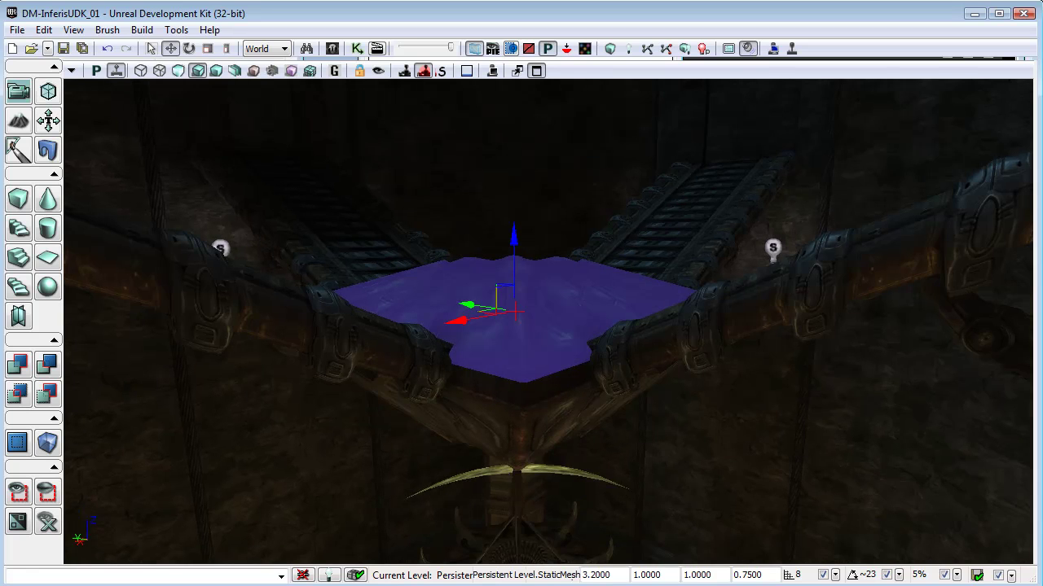
{"action": "middle_click_drag", "start_coordinate": [487, 367], "coordinate": [487, 529]}
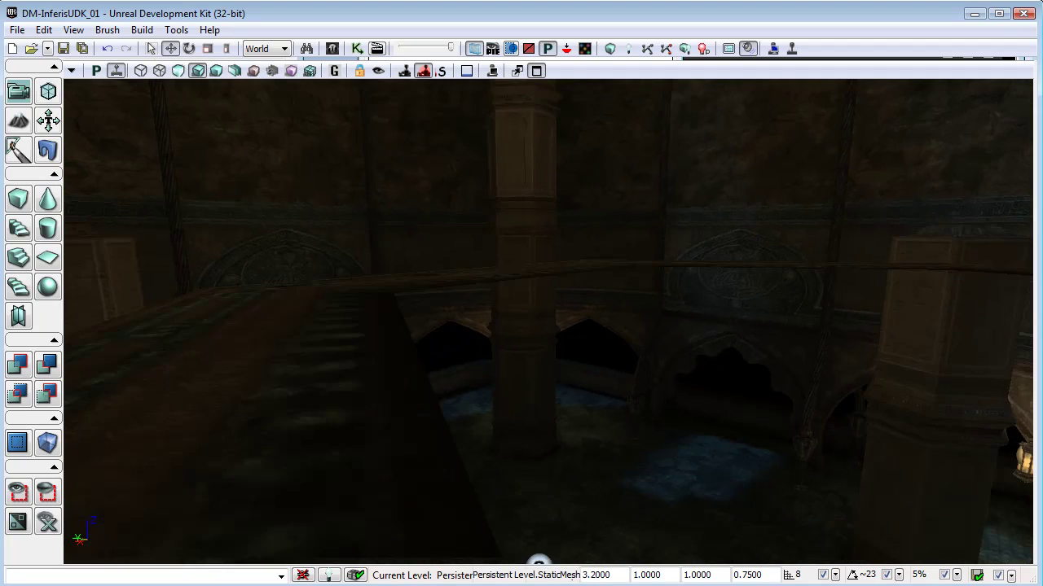
{"action": "right_click_drag", "start_coordinate": [568, 469], "coordinate": [574, 476]}
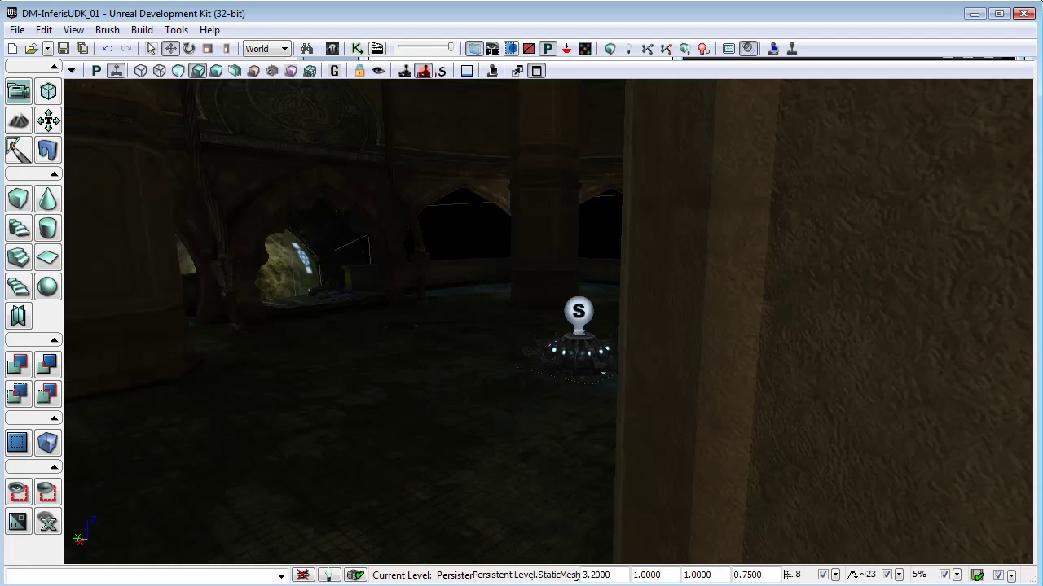
{"action": "left_click_drag", "start_coordinate": [574, 477], "coordinate": [749, 318]}
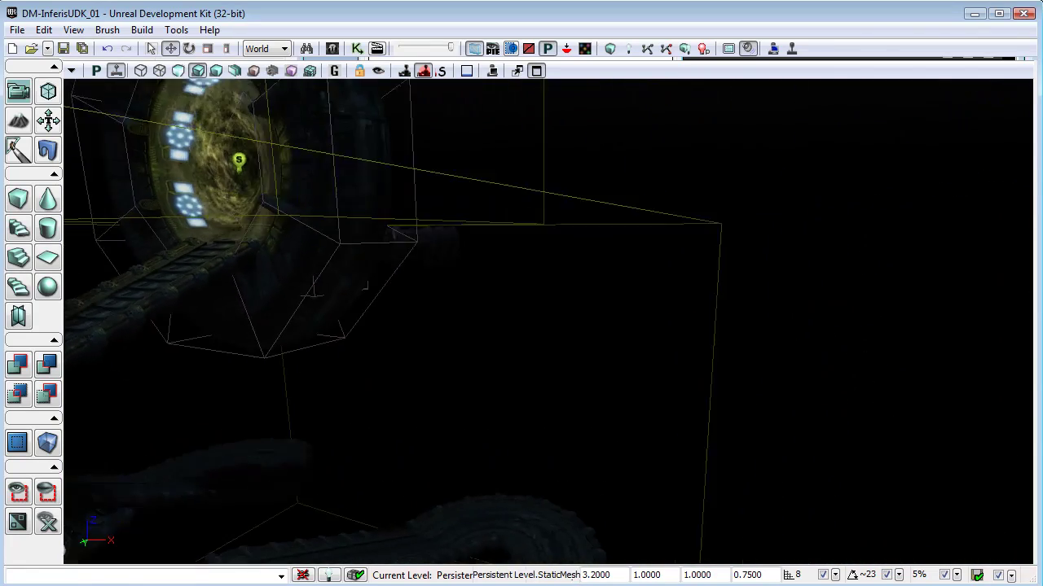
- Examine the curved walkways below the portal and how they join the arched building's rounded outer wall
{"action": "right_click_drag", "start_coordinate": [310, 195], "coordinate": [179, 220]}
{"action": "middle_click_drag", "start_coordinate": [180, 220], "coordinate": [326, 220]}
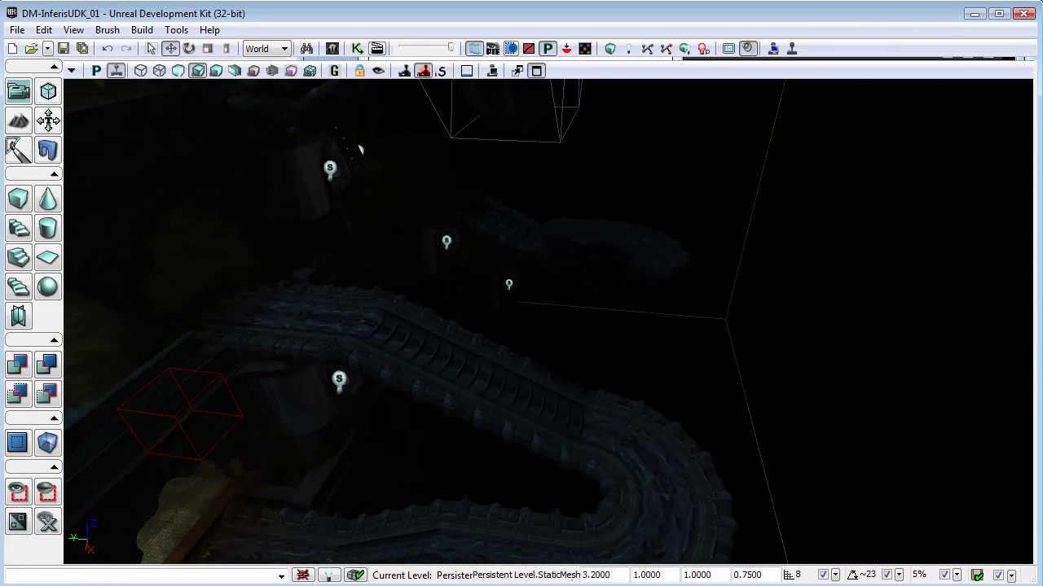
{"action": "right_click_drag", "start_coordinate": [326, 220], "coordinate": [320, 285]}
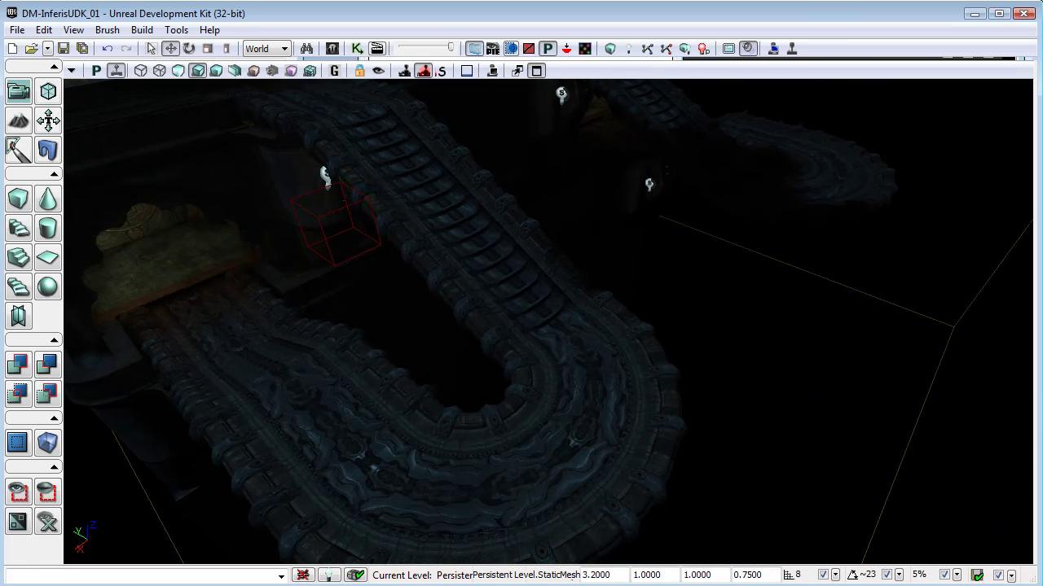
{"action": "right_click_drag", "start_coordinate": [623, 486], "coordinate": [632, 489]}
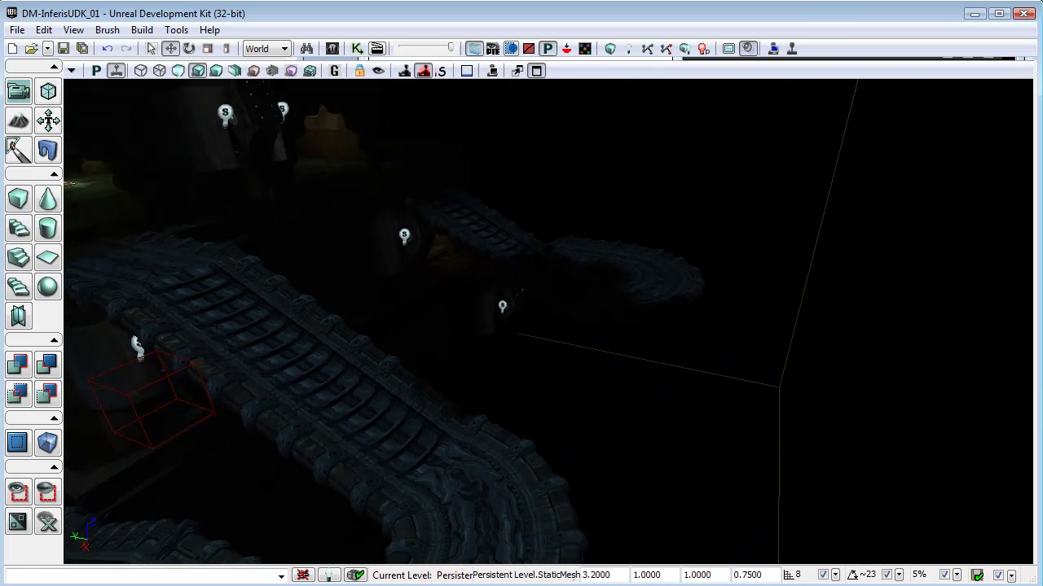
{"action": "right_click_drag", "start_coordinate": [548, 321], "coordinate": [359, 244]}
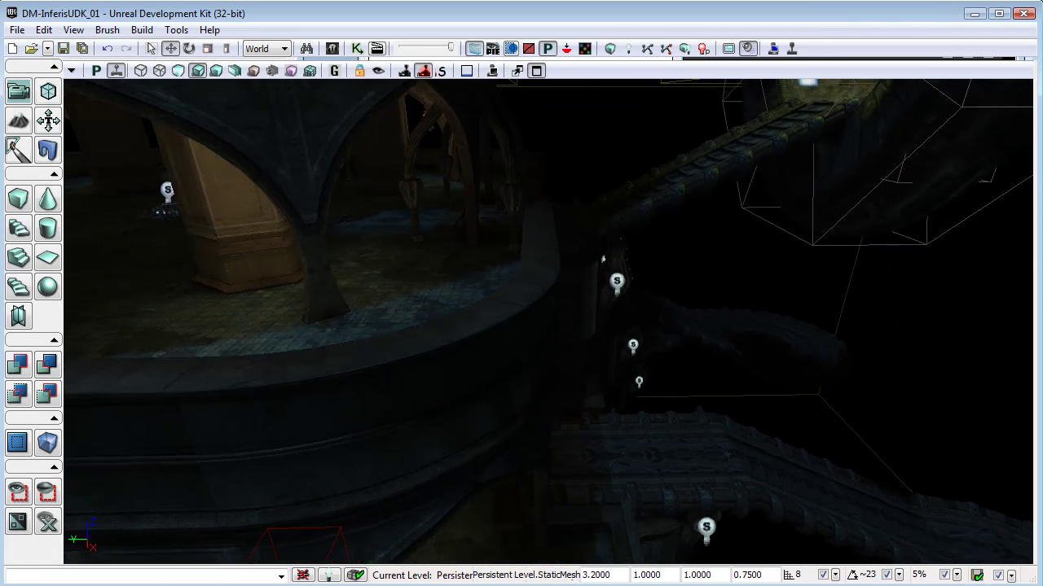
{"action": "right_click_drag", "start_coordinate": [663, 499], "coordinate": [591, 412]}
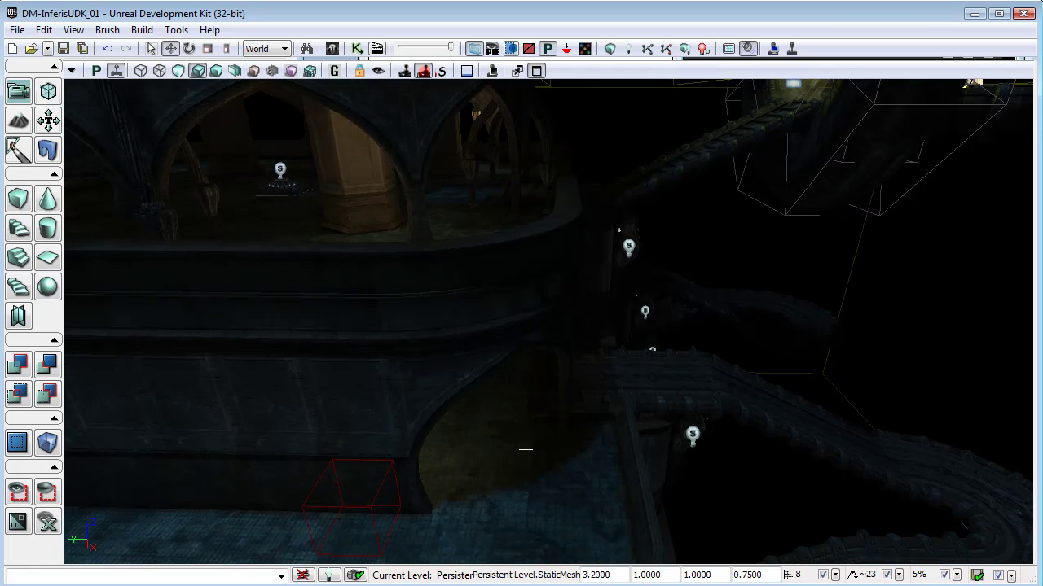
{"action": "right_click_drag", "start_coordinate": [525, 449], "coordinate": [711, 476]}
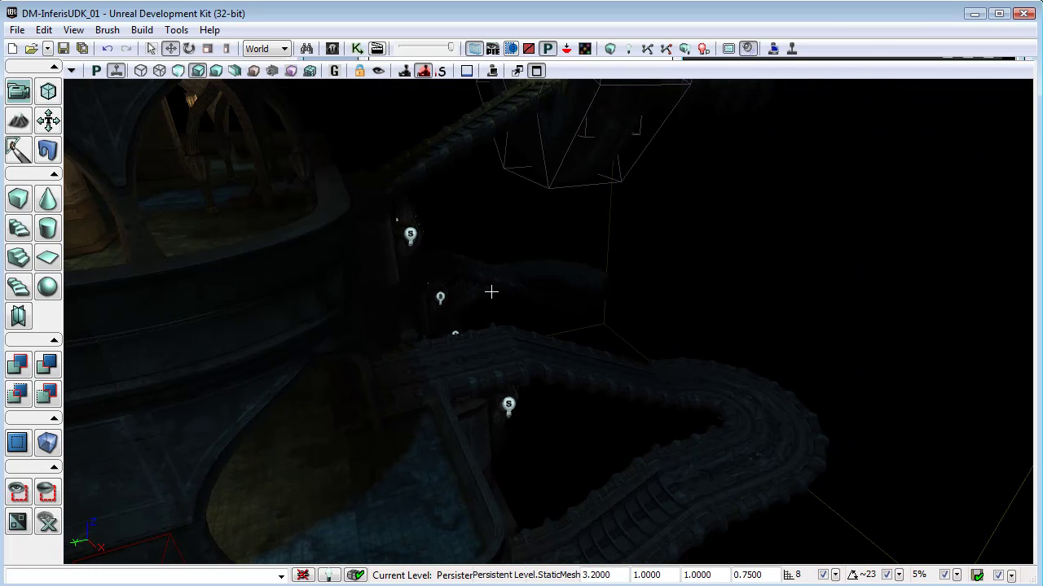
- Select the Lightmass volume enclosing the portal and look over its extent relative to the building and walkways
{"action": "right_click_drag", "start_coordinate": [366, 425], "coordinate": [236, 334]}
{"action": "right_click_drag", "start_coordinate": [344, 483], "coordinate": [344, 483]}
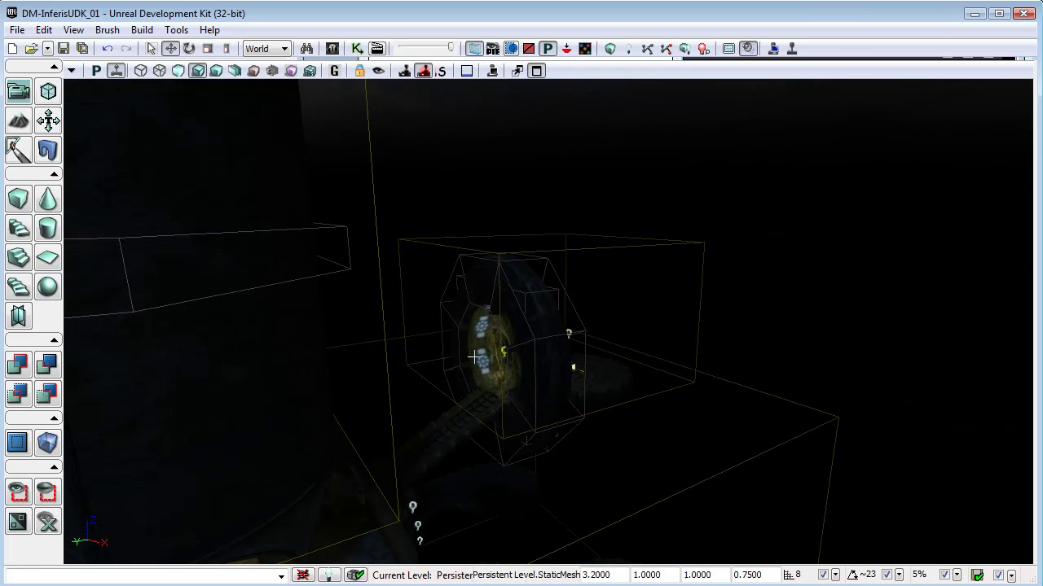
{"action": "left_click", "coordinate": [508, 439]}
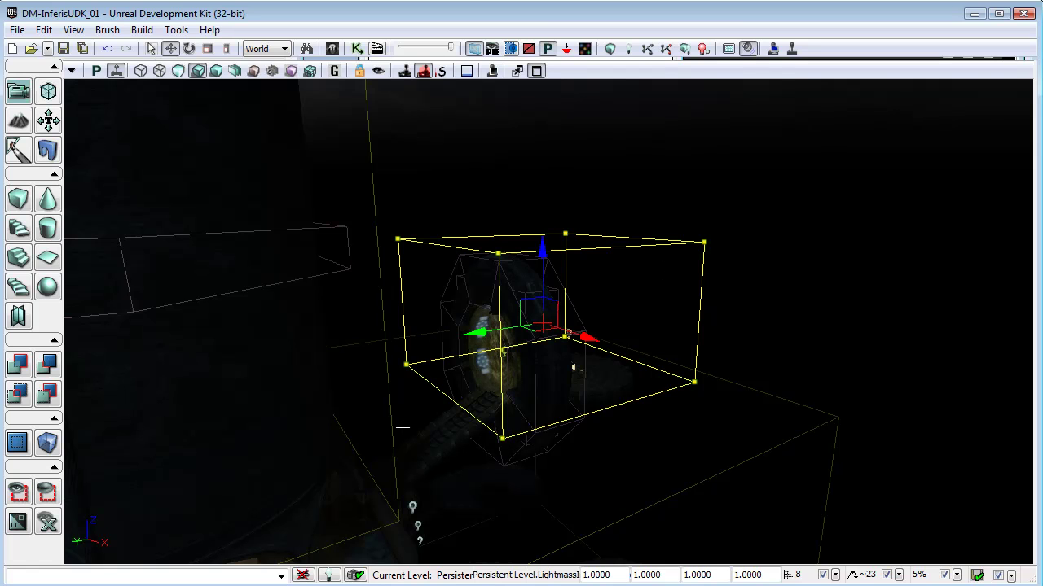
{"action": "right_click_drag", "start_coordinate": [476, 438], "coordinate": [390, 544]}
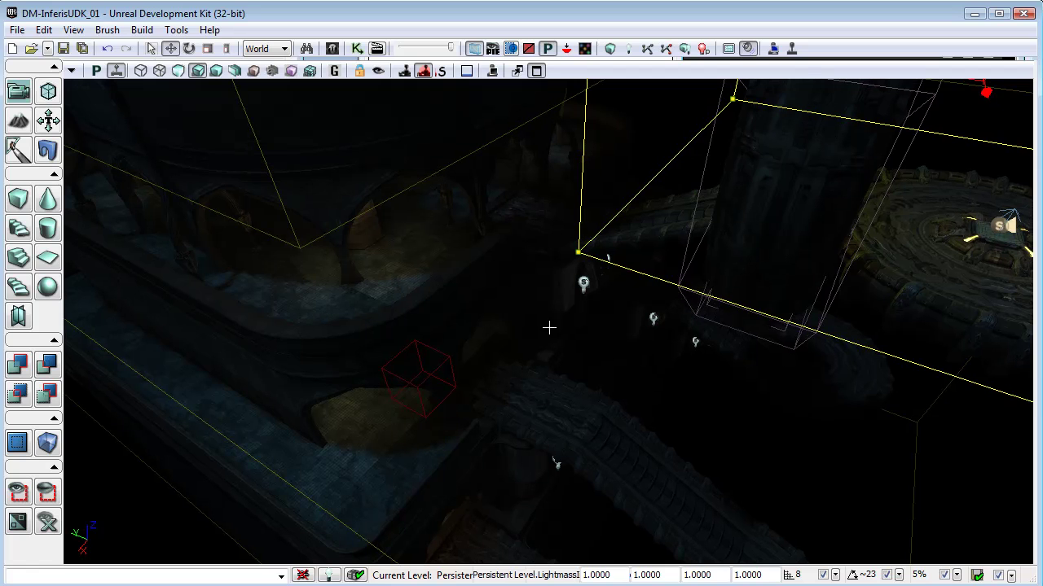